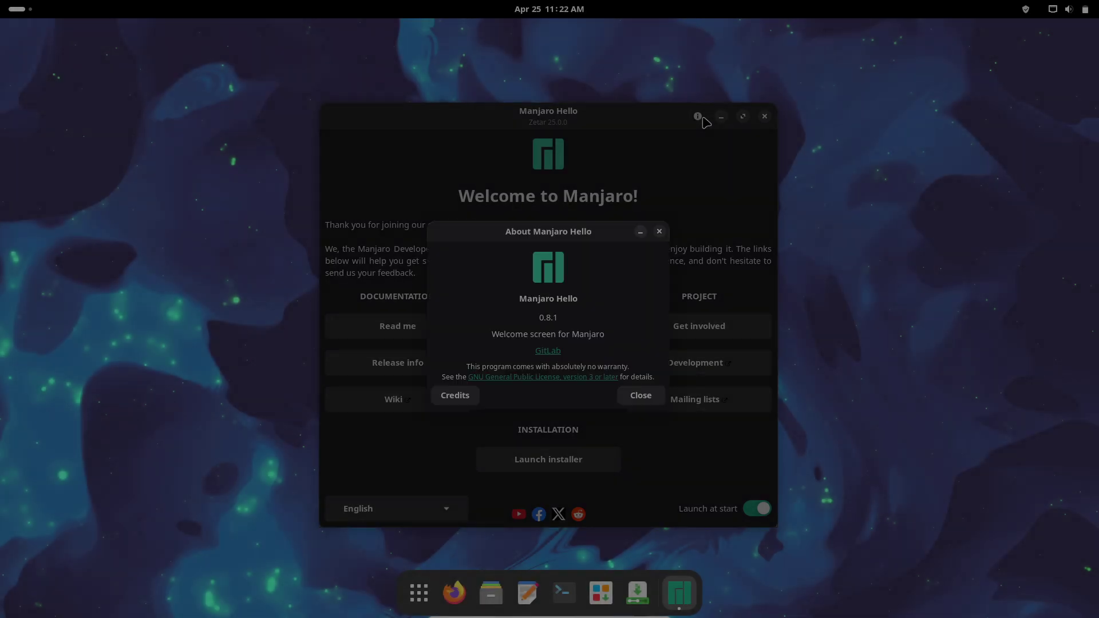
Close the About Manjaro Hello box and switch off Launch at start
{"action": "left_click", "coordinate": [638, 399]}
{"action": "left_click", "coordinate": [757, 508]}
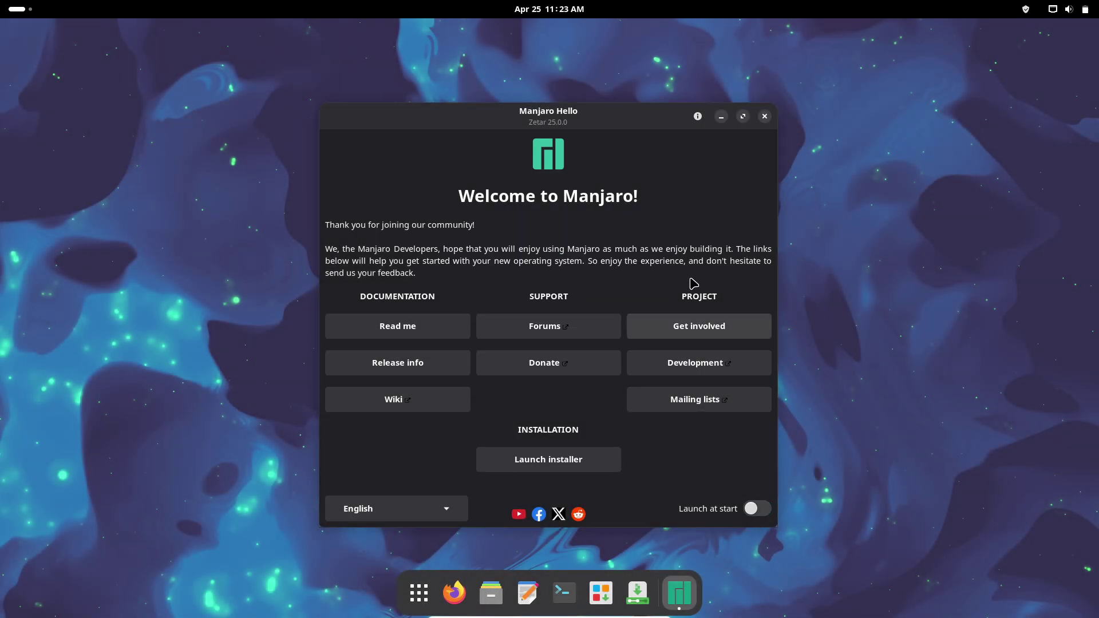
Launch the installer full screen, keeping American English as the language, and reach Location
{"action": "left_click", "coordinate": [549, 464]}
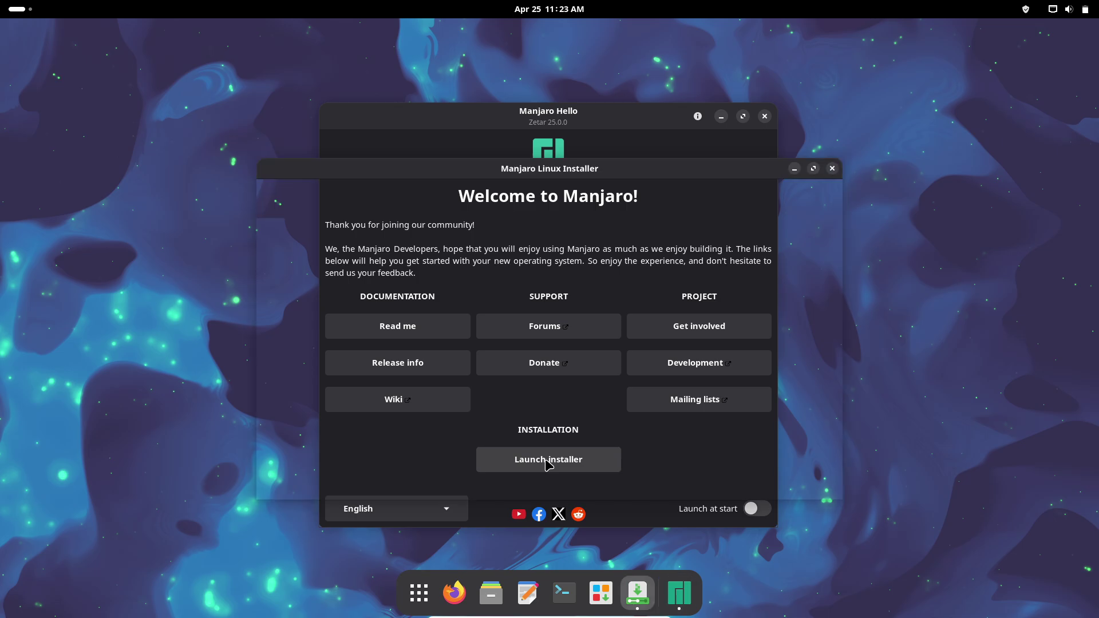
{"action": "left_click", "coordinate": [765, 116]}
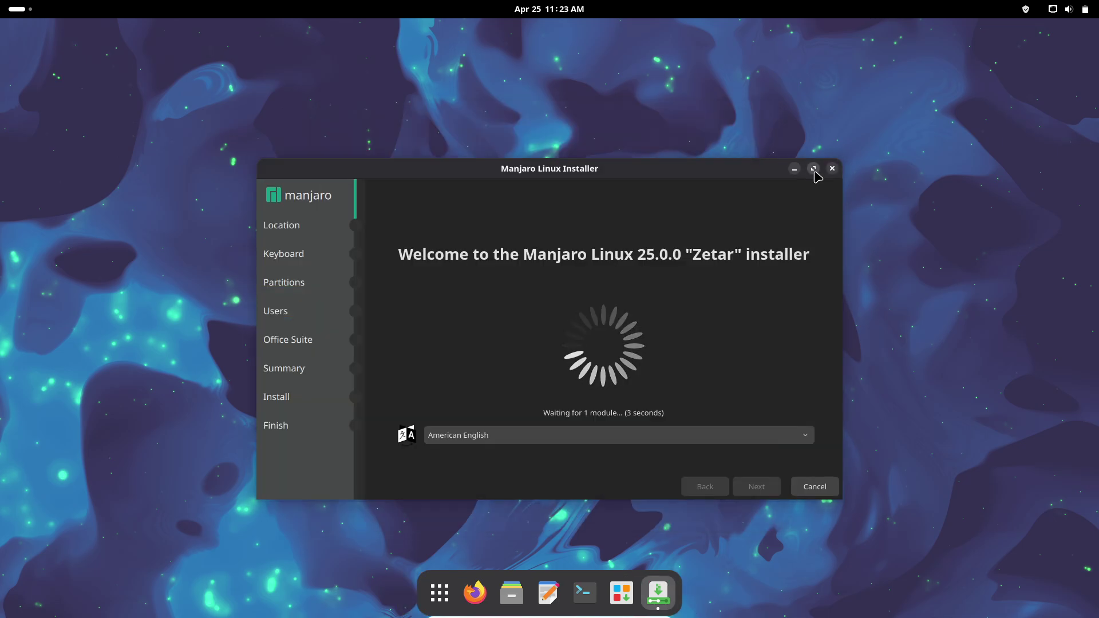
{"action": "left_click", "coordinate": [813, 168]}
{"action": "left_click", "coordinate": [346, 558]}
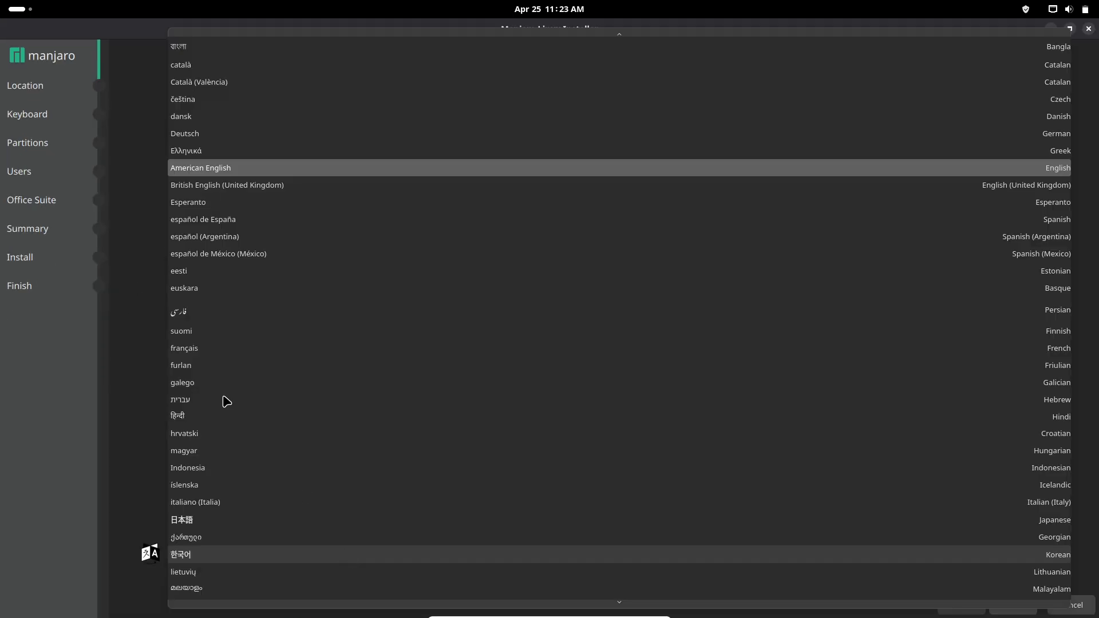
{"action": "left_click", "coordinate": [144, 287]}
{"action": "left_click", "coordinate": [1002, 605]}
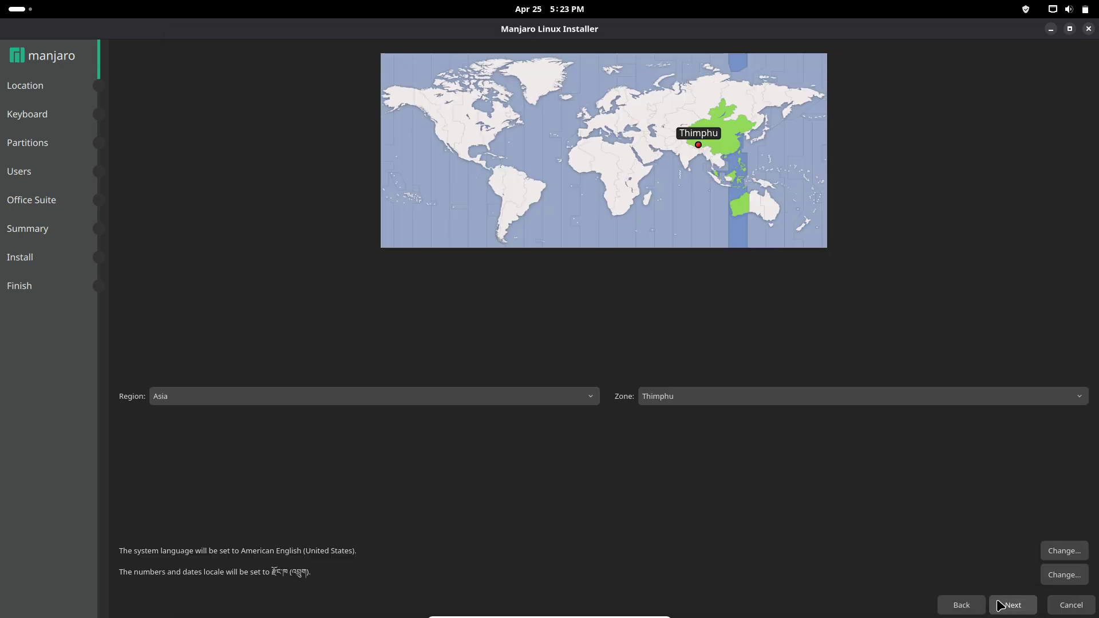
Review the system language and number/date locale settings unchanged, then move past Keyboard
{"action": "left_click", "coordinate": [1050, 558]}
{"action": "left_click", "coordinate": [579, 413]}
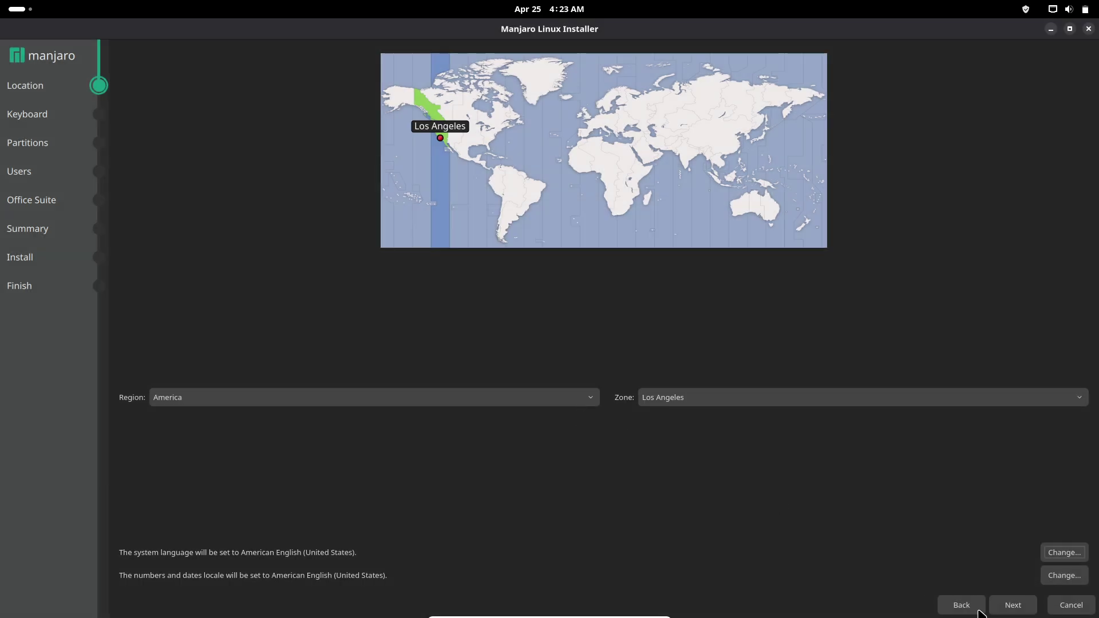
{"action": "left_click", "coordinate": [1050, 578]}
{"action": "left_click", "coordinate": [589, 410]}
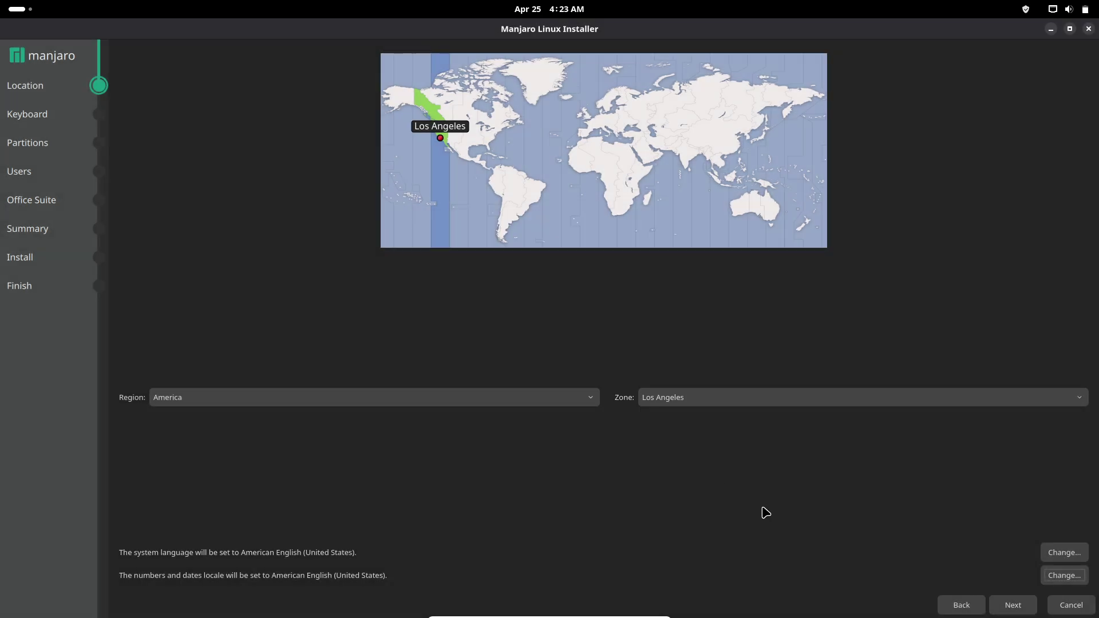
{"action": "left_click", "coordinate": [1013, 605]}
{"action": "left_click", "coordinate": [1013, 605]}
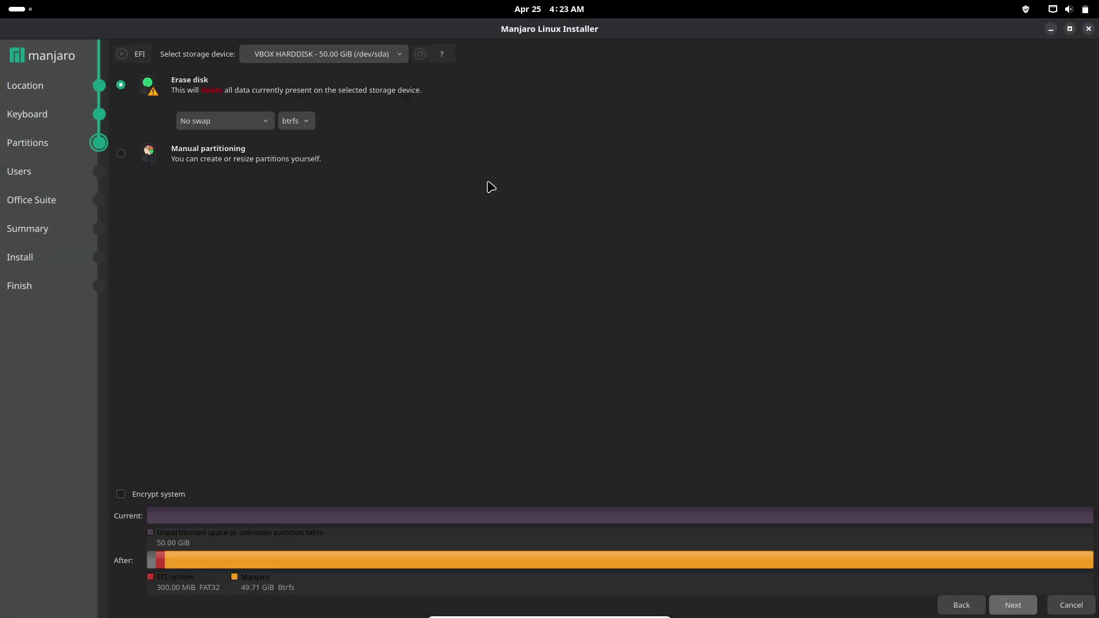
Recheck the keyboard model list unchanged, return to Partitions and tick Encrypt system
{"action": "left_click", "coordinate": [972, 603]}
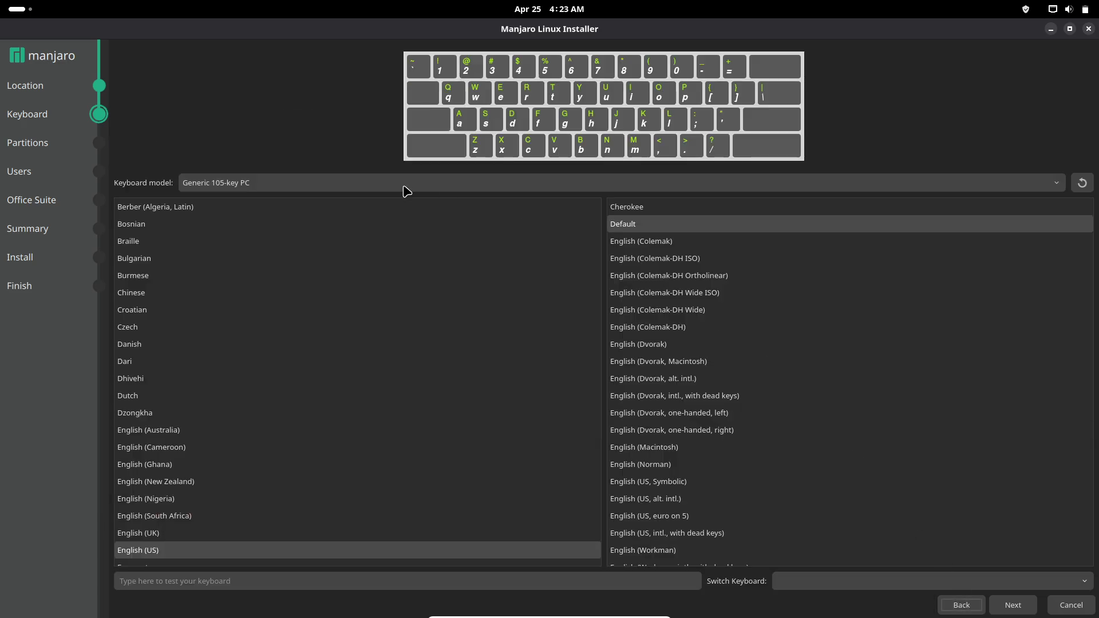
{"action": "left_click", "coordinate": [406, 184]}
{"action": "key", "text": "Escape"}
{"action": "left_click", "coordinate": [1012, 605]}
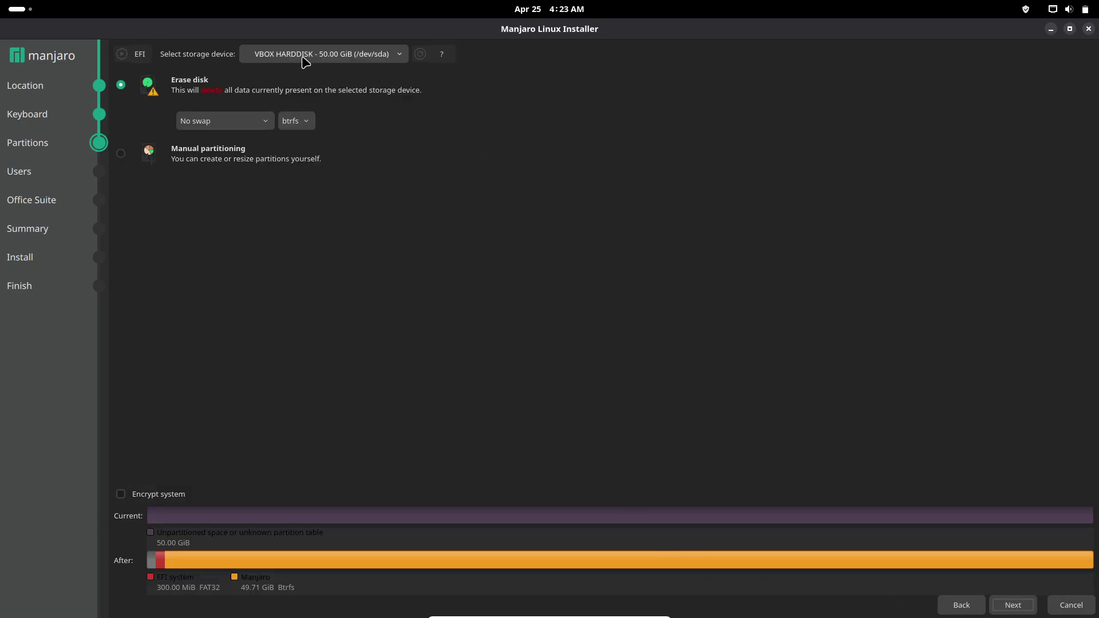
{"action": "left_click", "coordinate": [121, 494]}
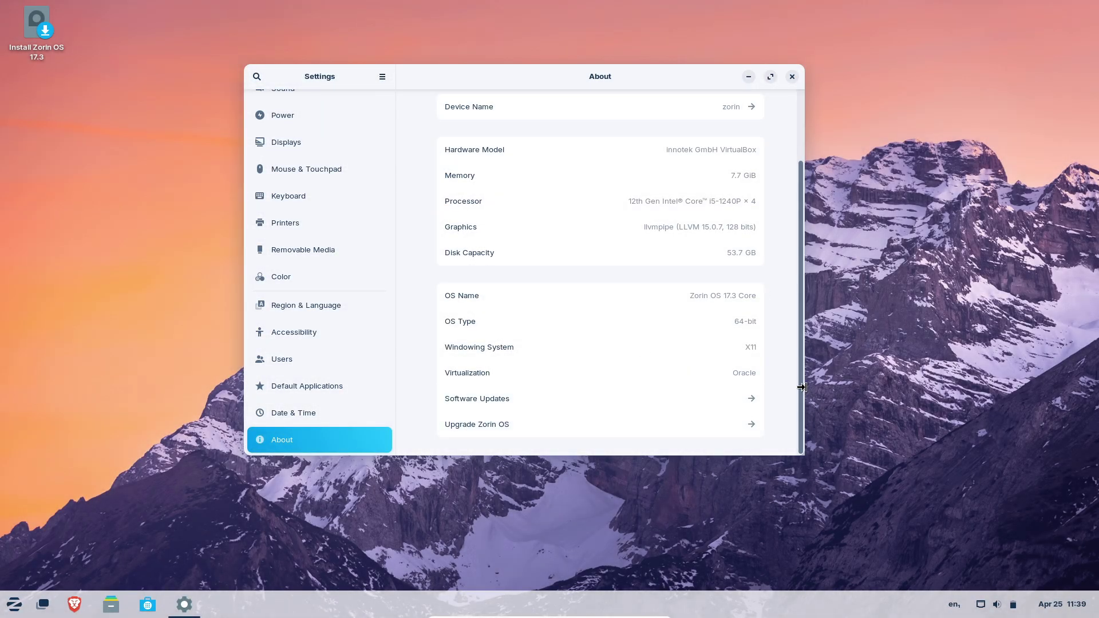
Close the About settings window and launch Zorin Appearance from the Zorin menu
{"action": "scroll", "coordinate": [798, 365], "scroll_direction": "up", "scroll_amount": 3}
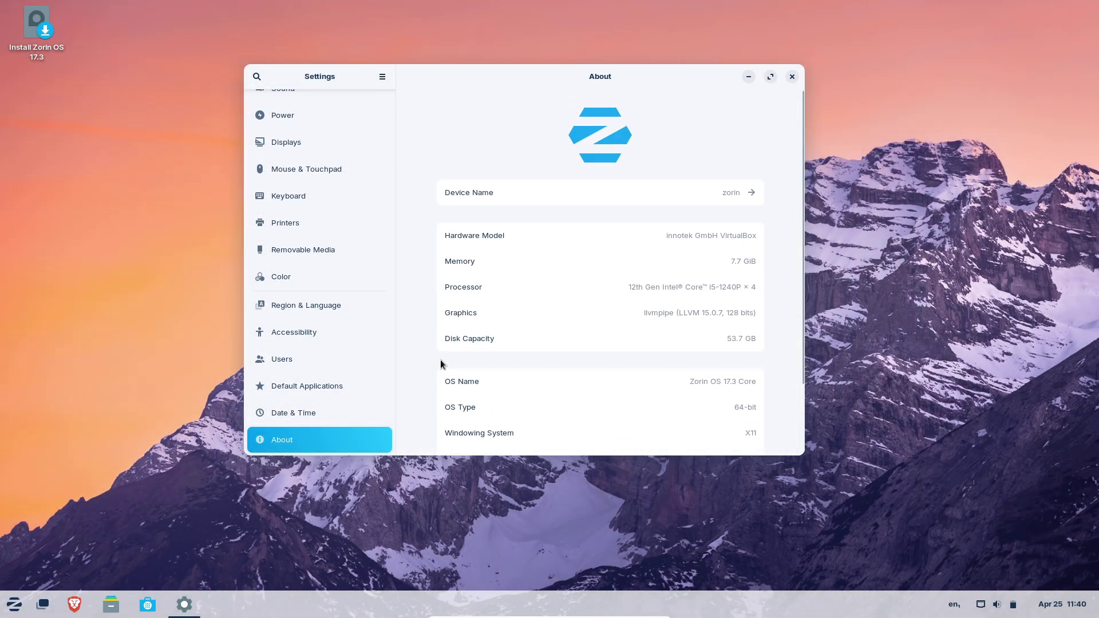
{"action": "left_click", "coordinate": [792, 76]}
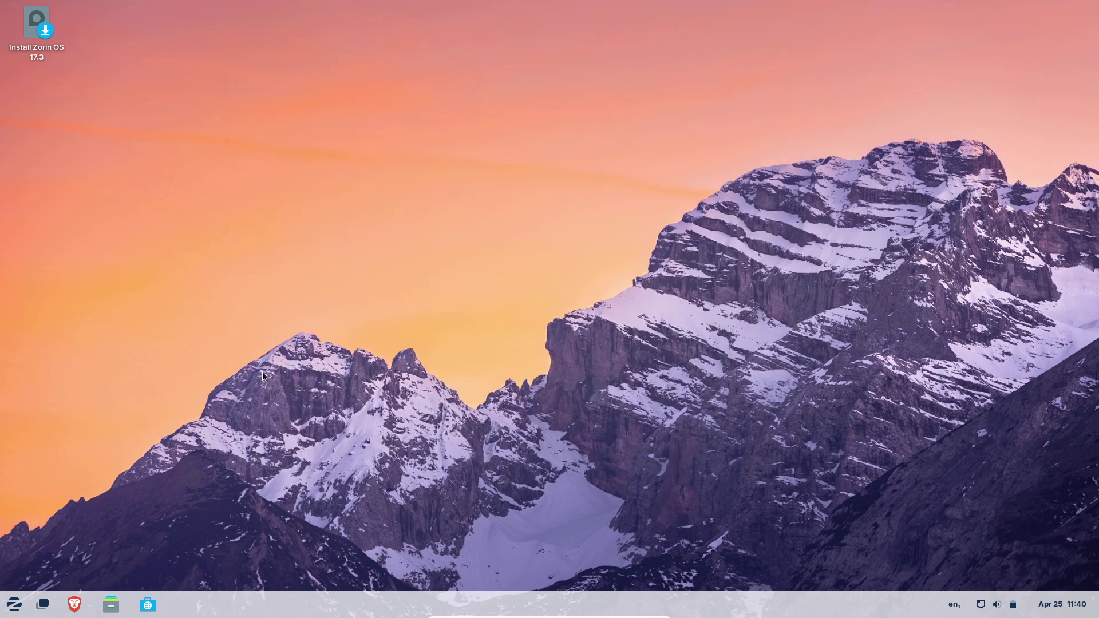
{"action": "left_click", "coordinate": [14, 606]}
{"action": "left_click", "coordinate": [205, 523]}
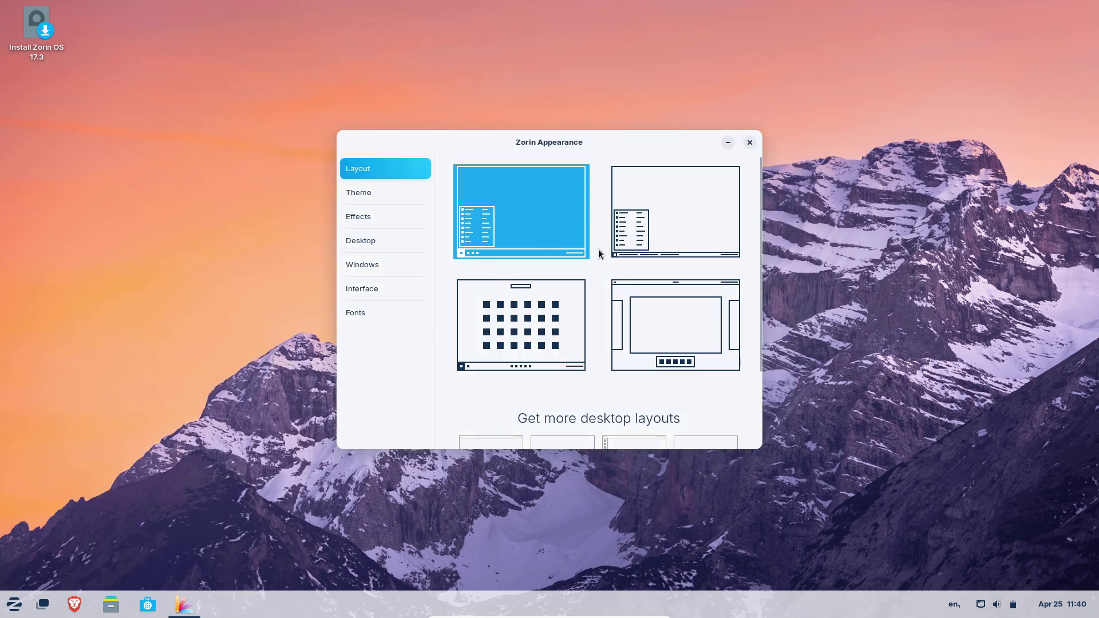
Set the theme accent colour to red, trying the dark background before settling on light
{"action": "left_click", "coordinate": [414, 191]}
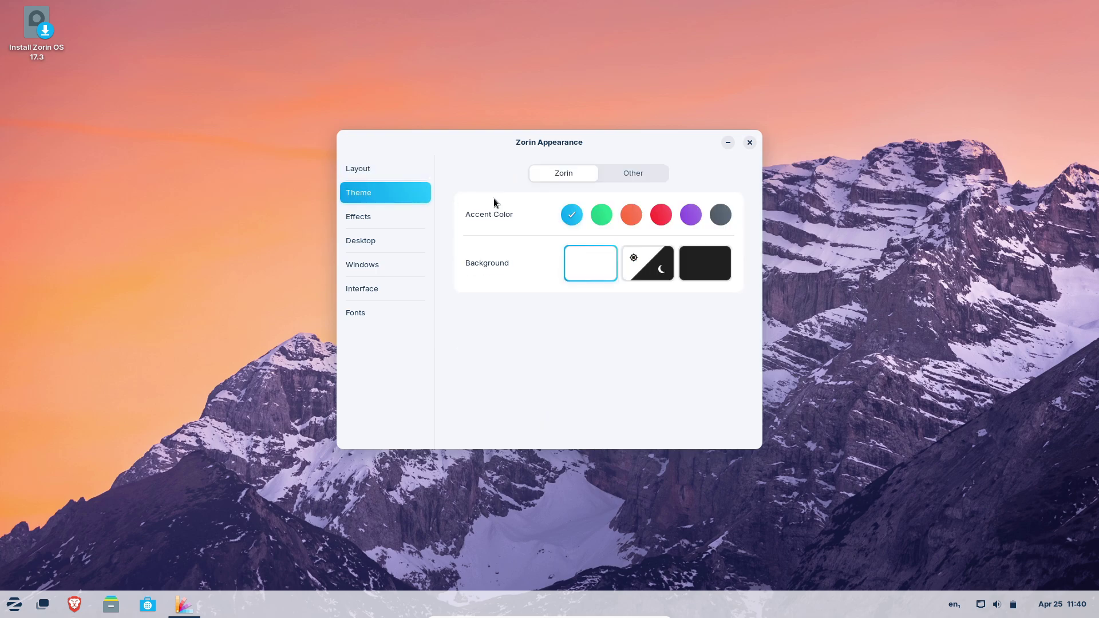
{"action": "left_click", "coordinate": [660, 218]}
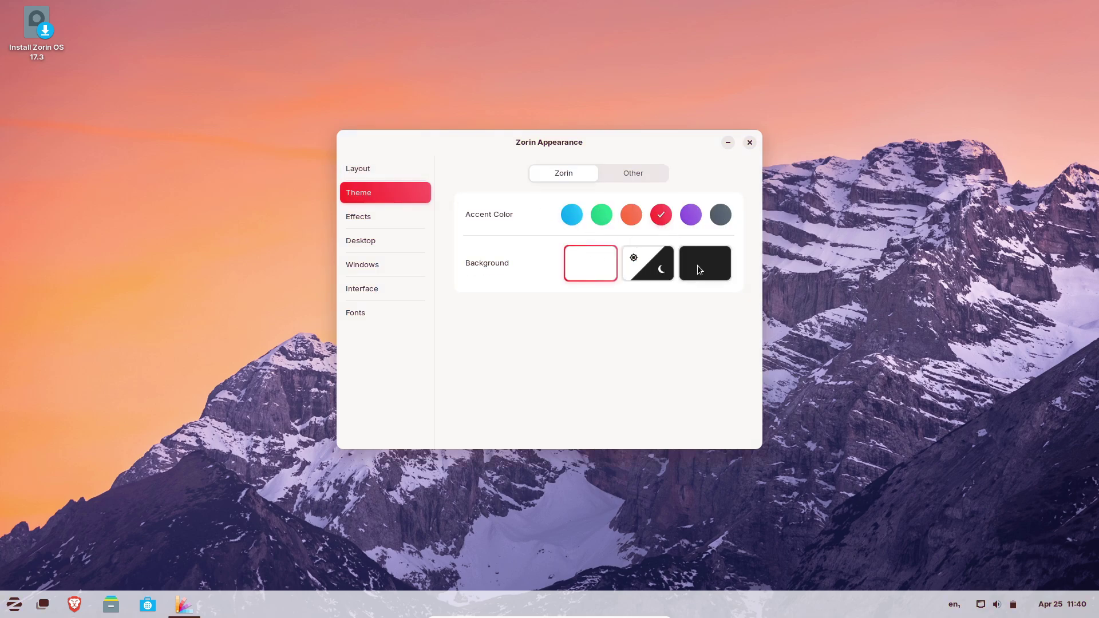
{"action": "left_click", "coordinate": [697, 265]}
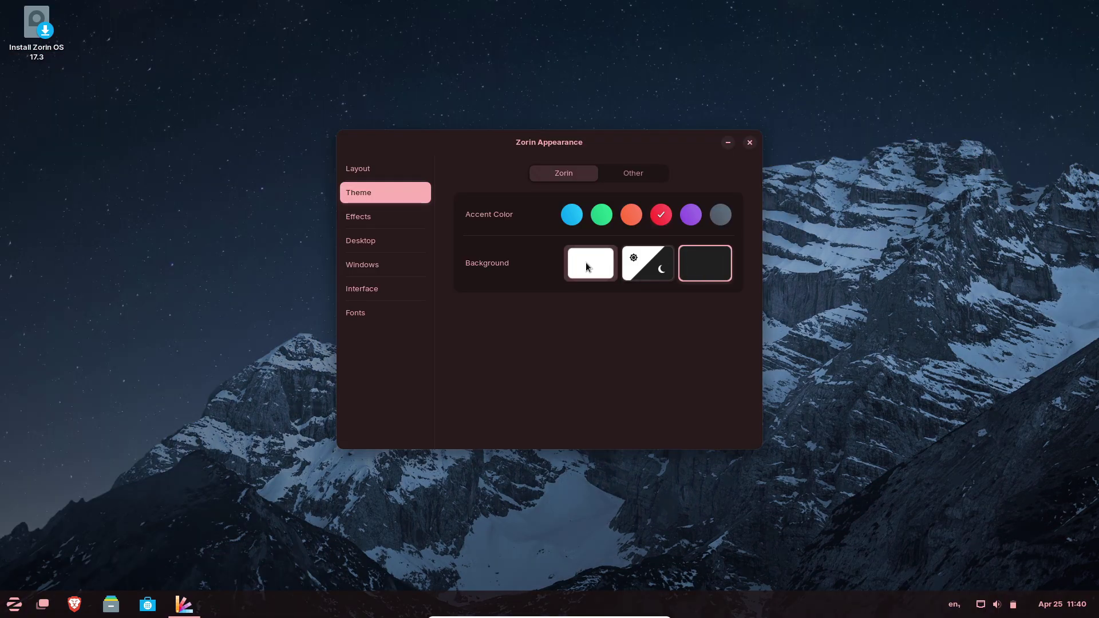
{"action": "left_click", "coordinate": [586, 266]}
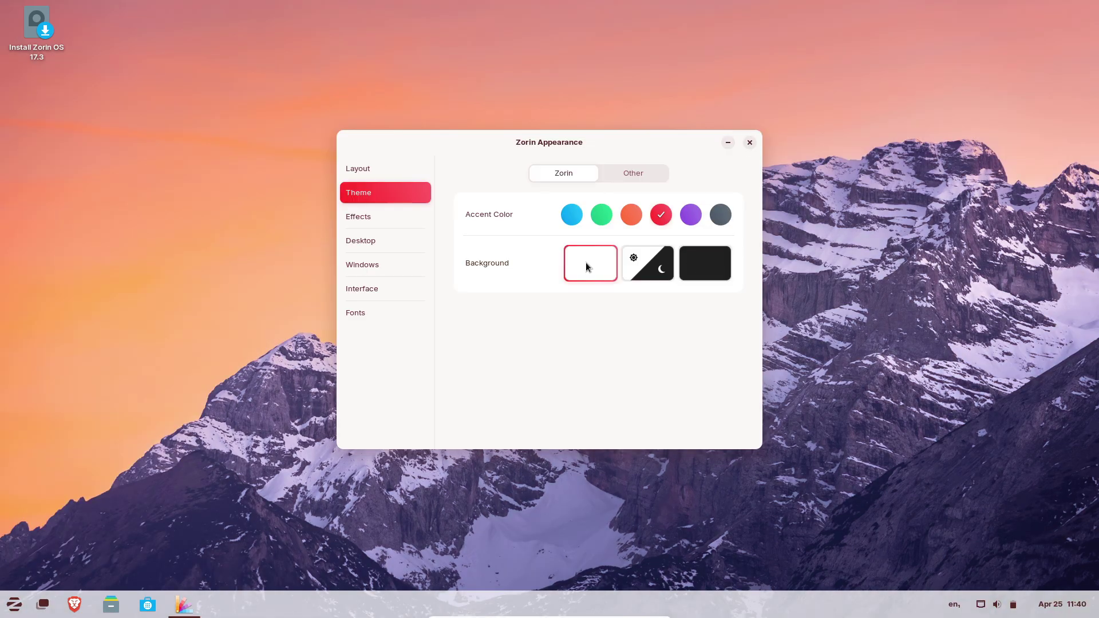
{"action": "left_click", "coordinate": [633, 172]}
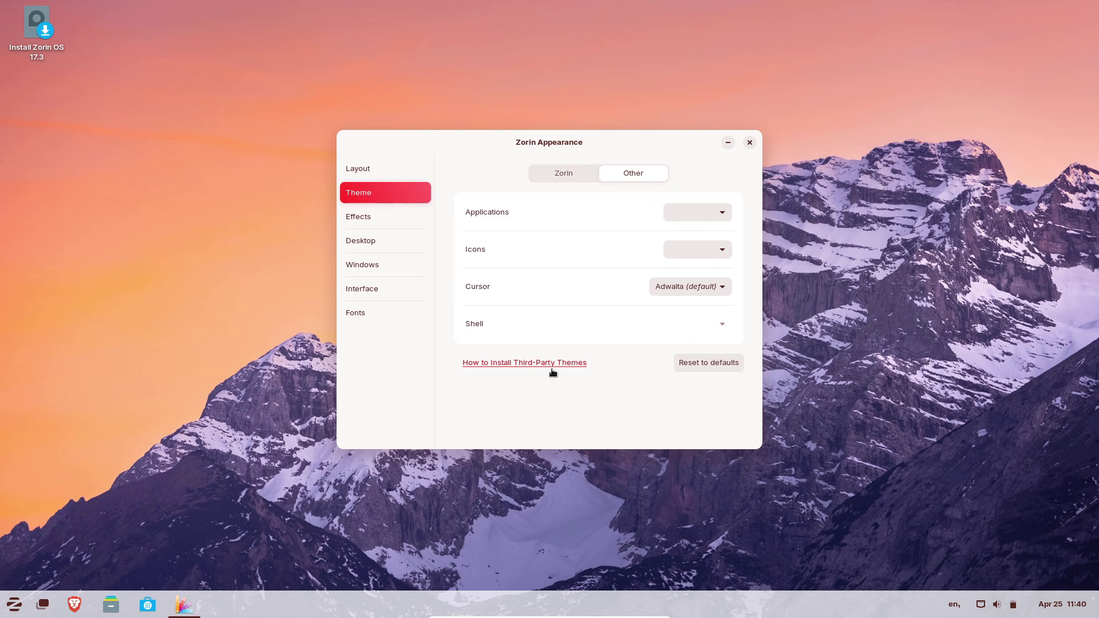
{"action": "left_click", "coordinate": [561, 174]}
Test the Jelly Mode wobble in Effects, then browse Desktop, Windows, Interface and Fonts
{"action": "left_click", "coordinate": [403, 210]}
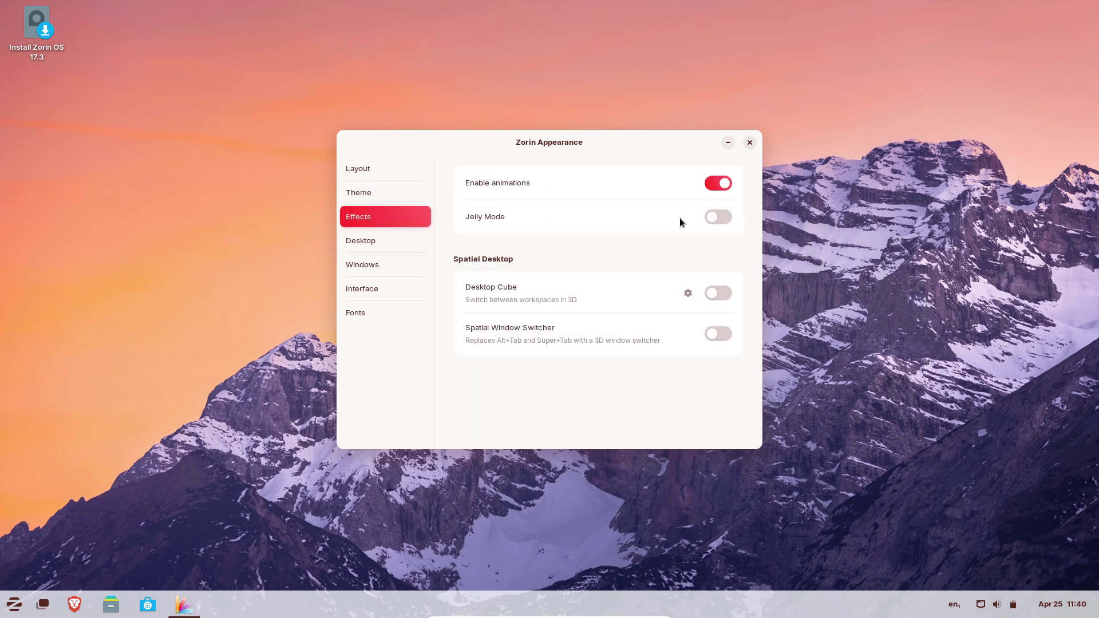
{"action": "left_click_drag", "start_coordinate": [674, 142], "coordinate": [586, 166]}
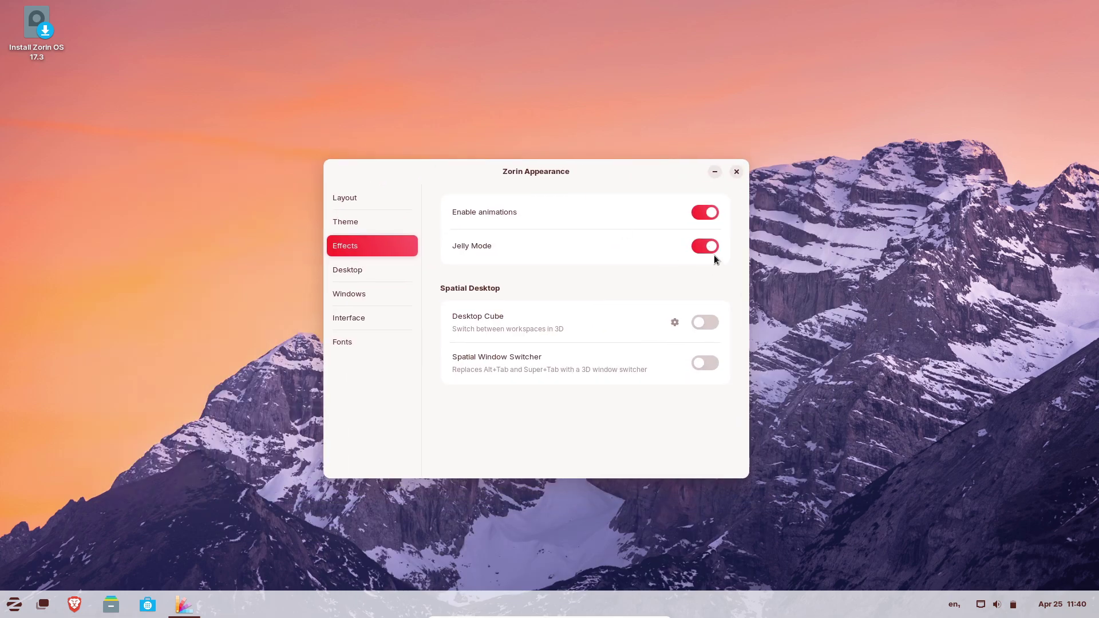
{"action": "left_click", "coordinate": [364, 269]}
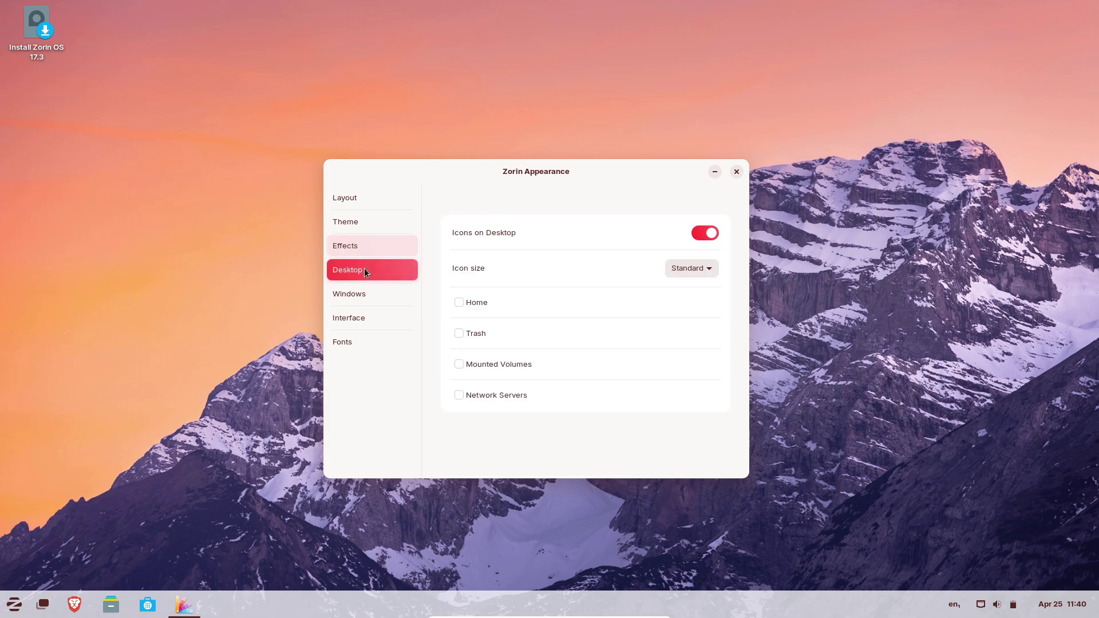
{"action": "left_click", "coordinate": [363, 297]}
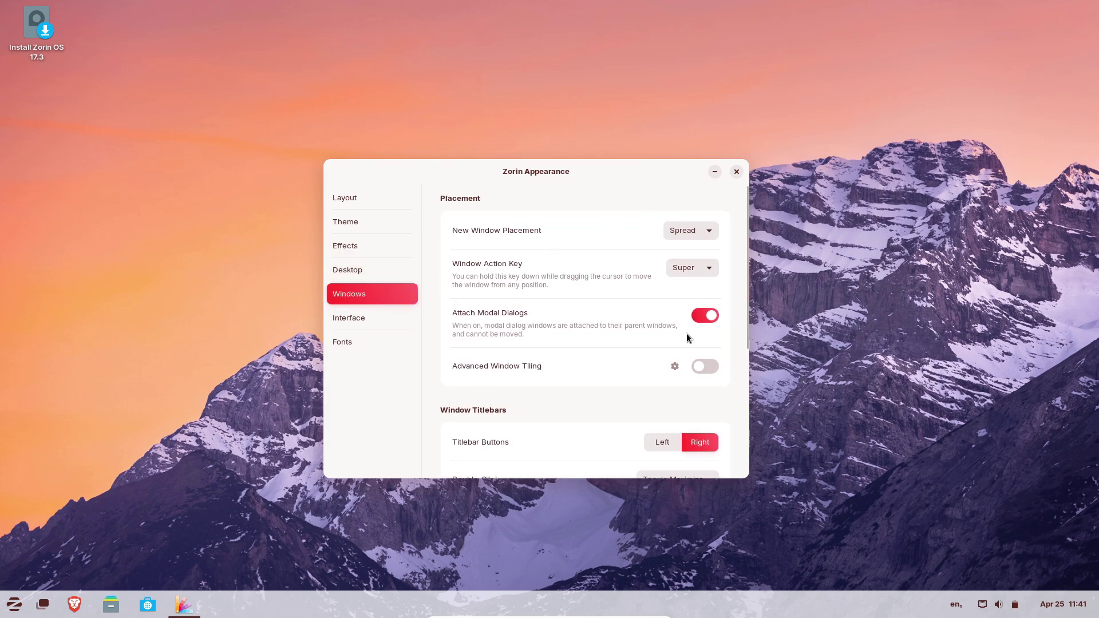
{"action": "left_click_drag", "start_coordinate": [744, 345], "coordinate": [740, 479]}
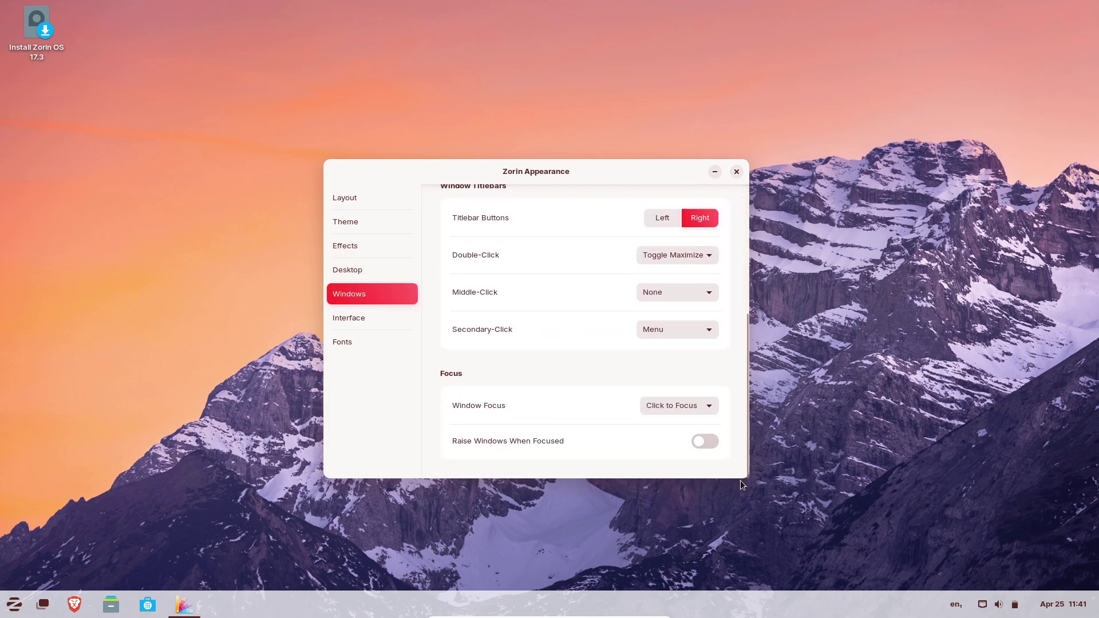
{"action": "left_click", "coordinate": [351, 320]}
{"action": "left_click", "coordinate": [361, 344]}
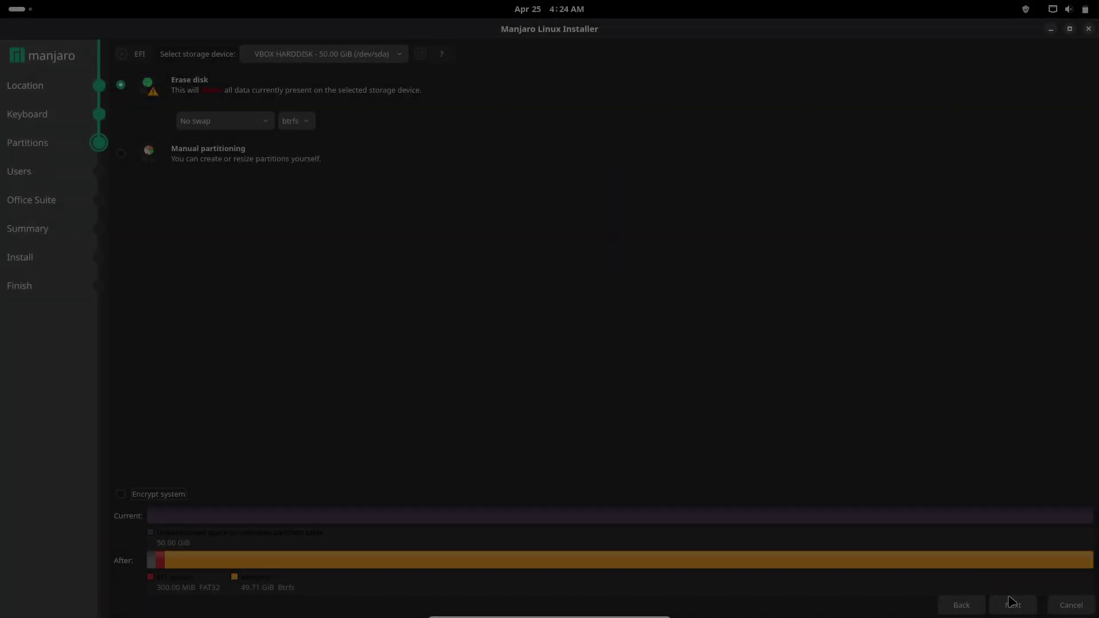
Drop the -virtualbox computer-name suffix, set the password, enable auto-login and reuse it for admin
{"action": "left_click", "coordinate": [1011, 604]}
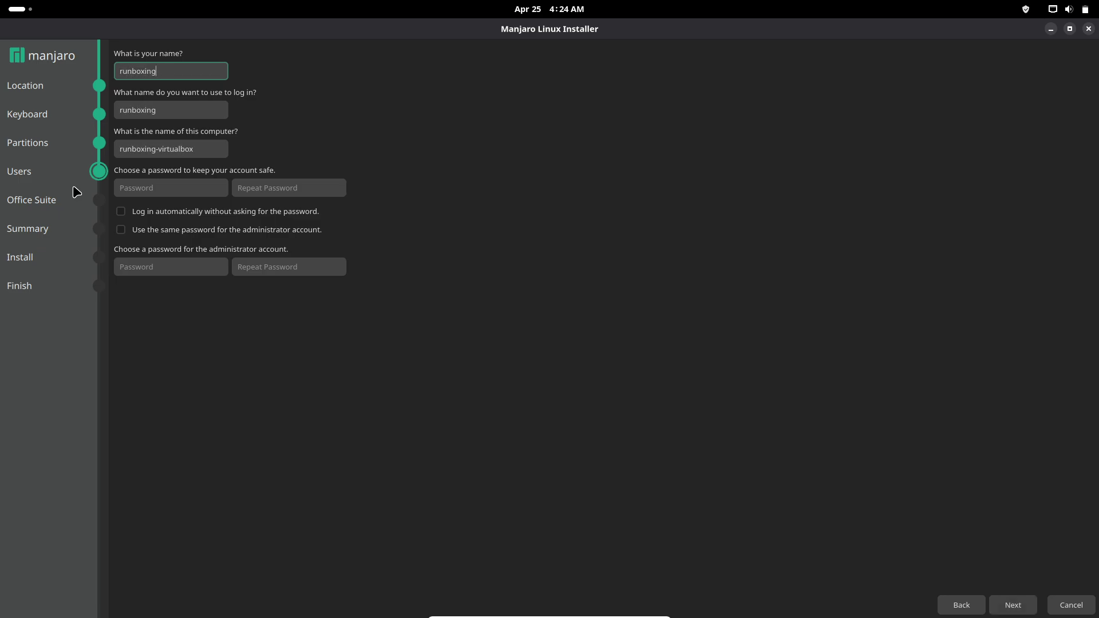
{"action": "left_click_drag", "start_coordinate": [205, 147], "coordinate": [205, 148]}
{"action": "key", "text": "BackSpace"}
{"action": "left_click", "coordinate": [173, 186]}
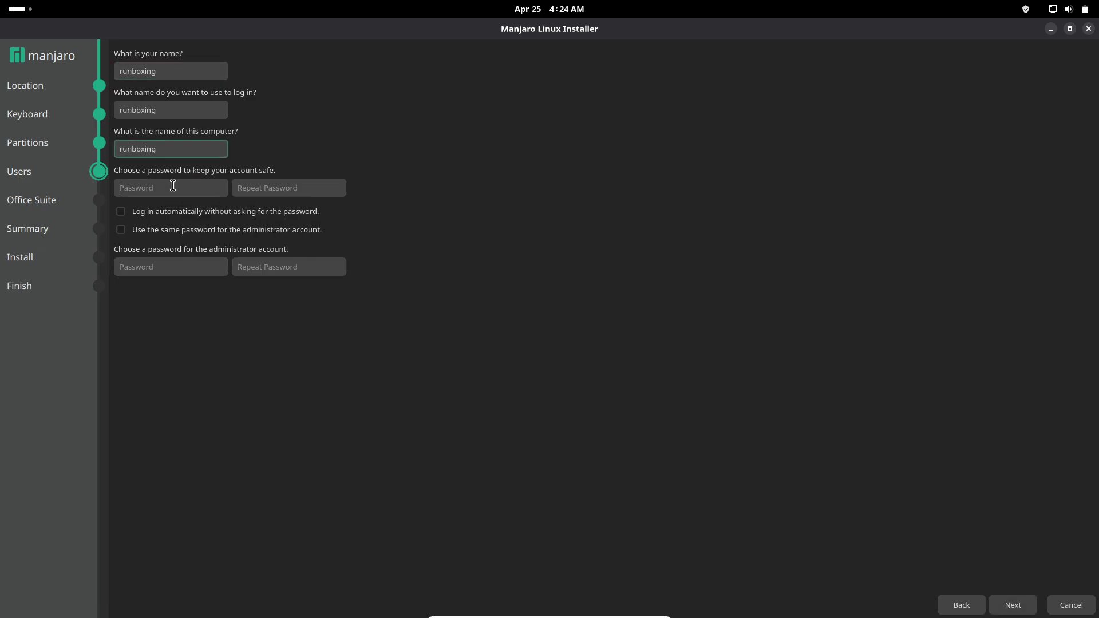
{"action": "left_click", "coordinate": [249, 185]}
{"action": "type", "text": "*****"}
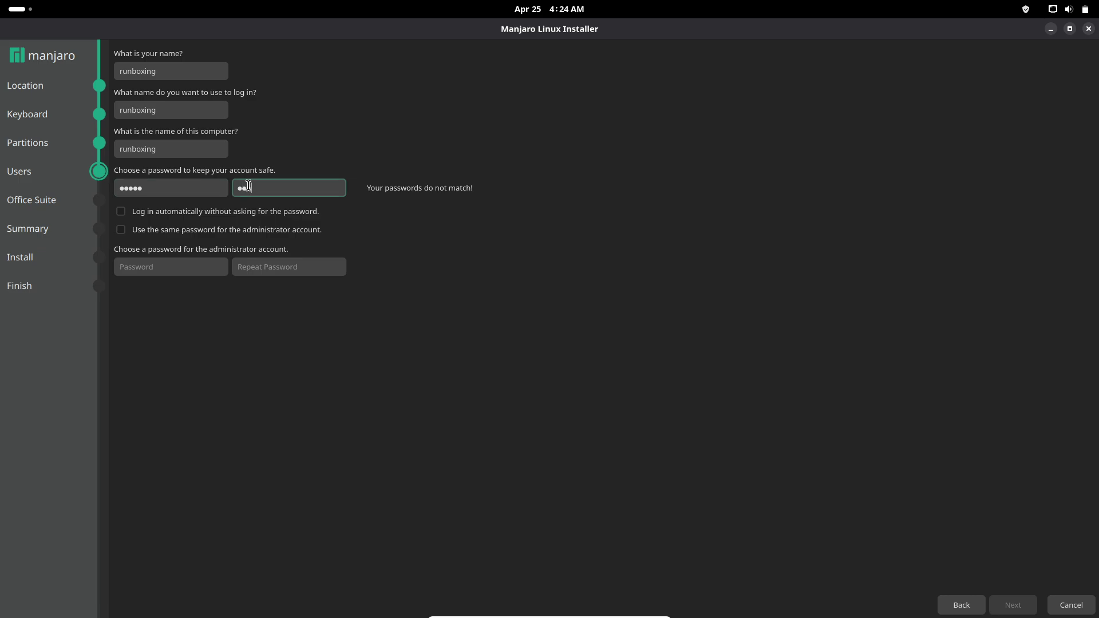
{"action": "left_click", "coordinate": [172, 213]}
{"action": "left_click", "coordinate": [172, 232]}
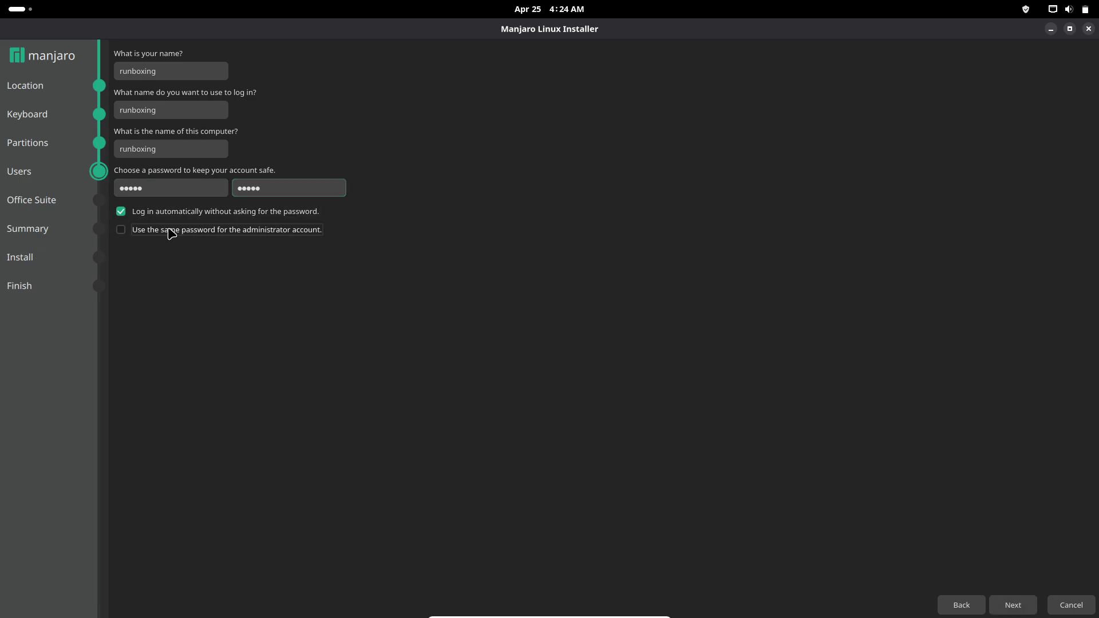
Compare the office suite options and select LibreOffice
{"action": "left_click", "coordinate": [1010, 612]}
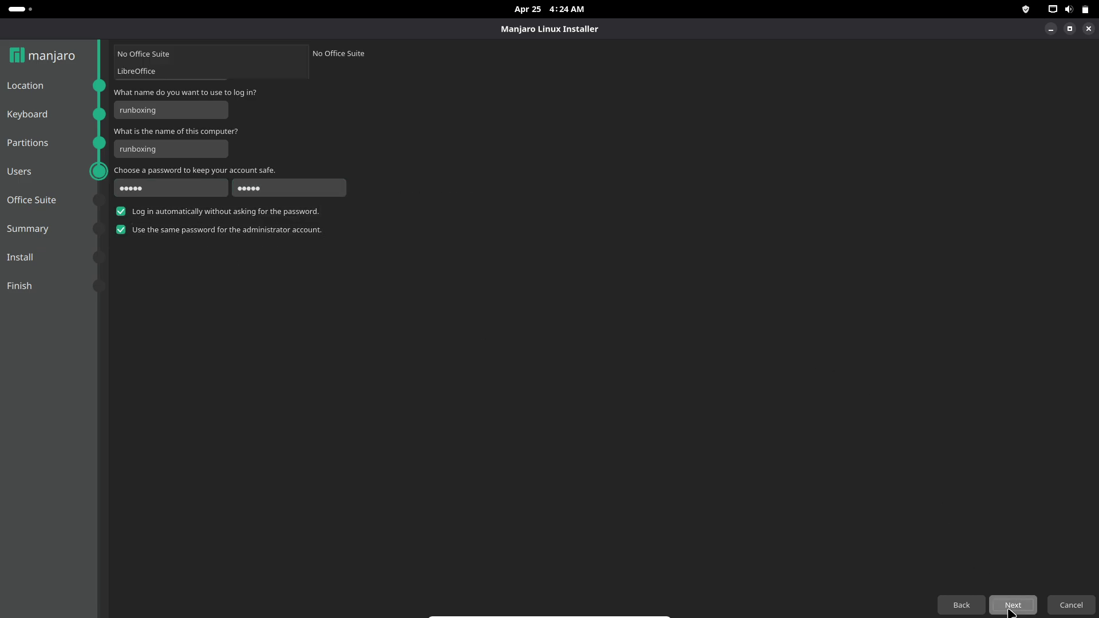
{"action": "left_click", "coordinate": [155, 54]}
{"action": "left_click", "coordinate": [161, 73]}
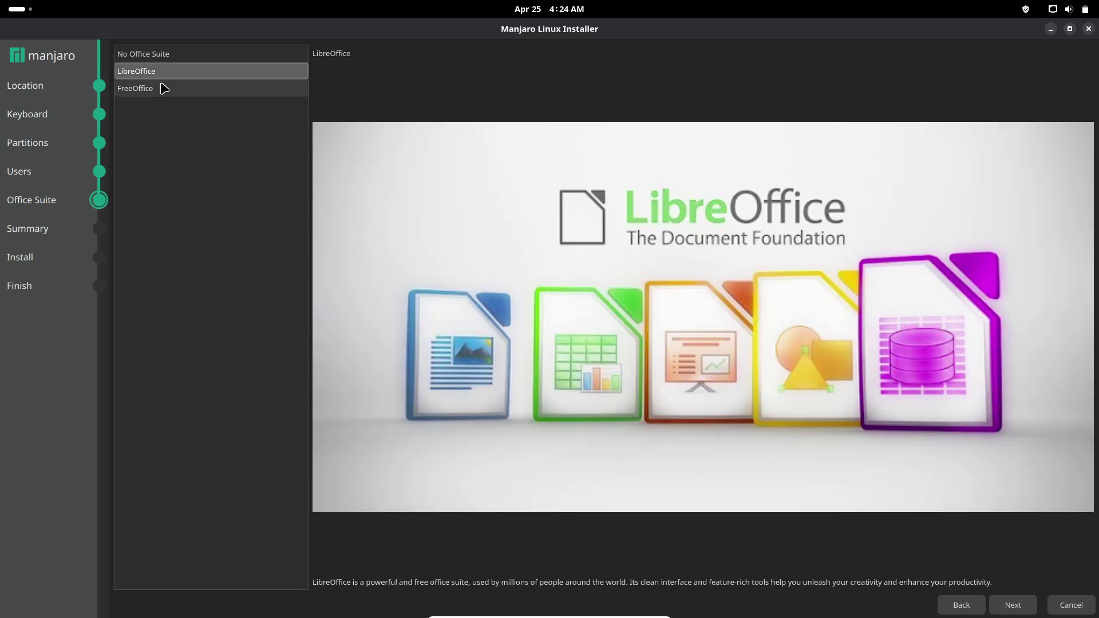
{"action": "left_click", "coordinate": [160, 86]}
{"action": "left_click", "coordinate": [162, 58]}
{"action": "left_click", "coordinate": [161, 74]}
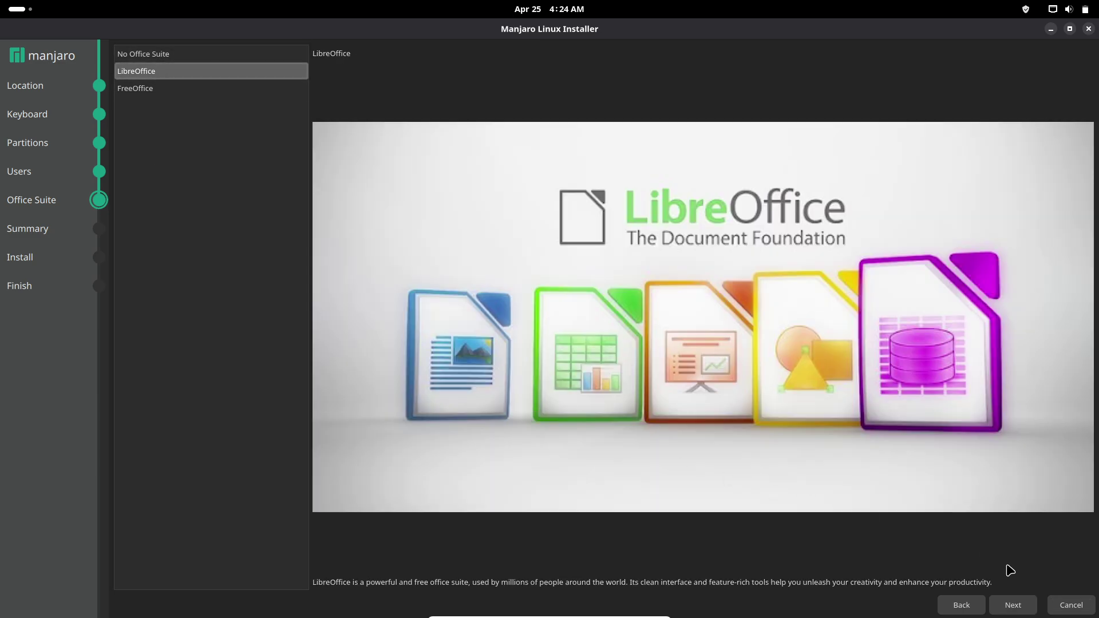
Review the installation summary, cancel and quit the installer, then open the calendar panel
{"action": "left_click", "coordinate": [1018, 607]}
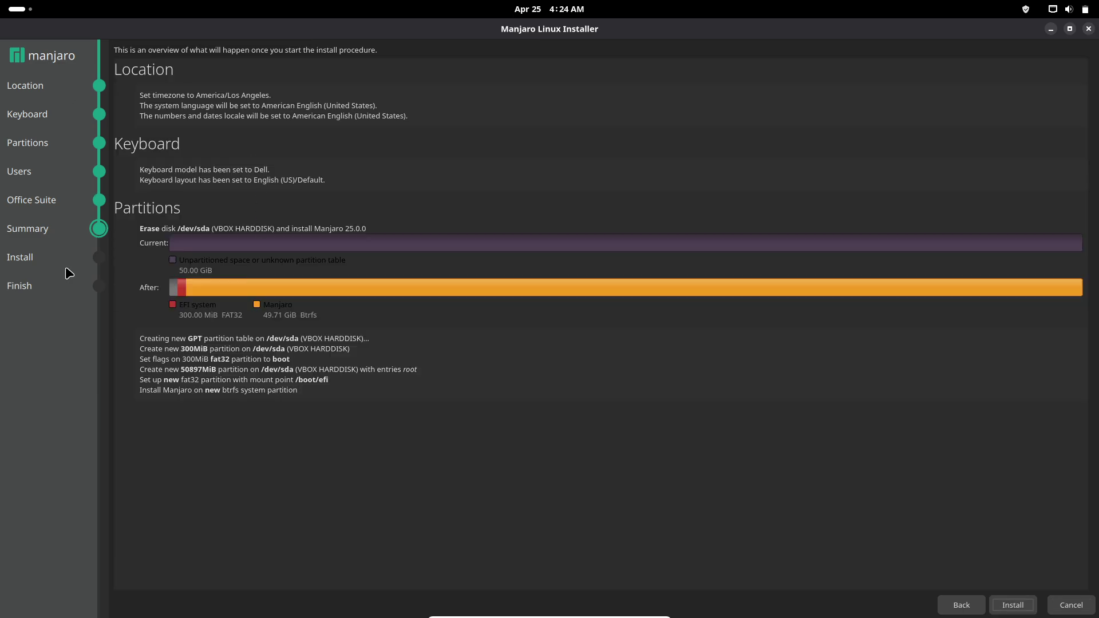
{"action": "left_click", "coordinate": [1086, 611]}
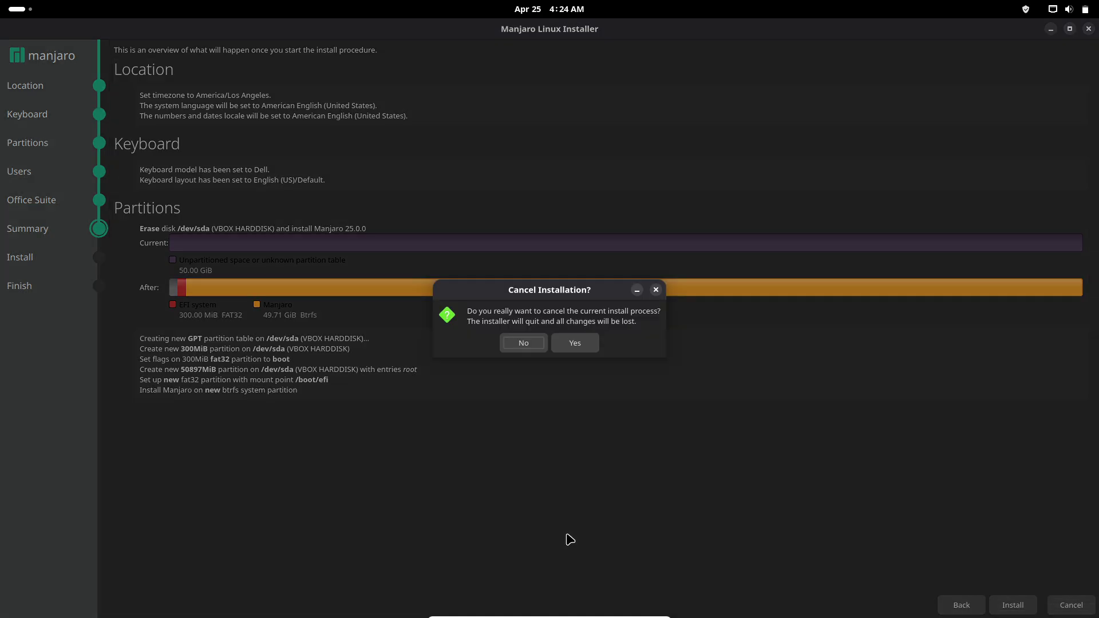
{"action": "left_click", "coordinate": [573, 346]}
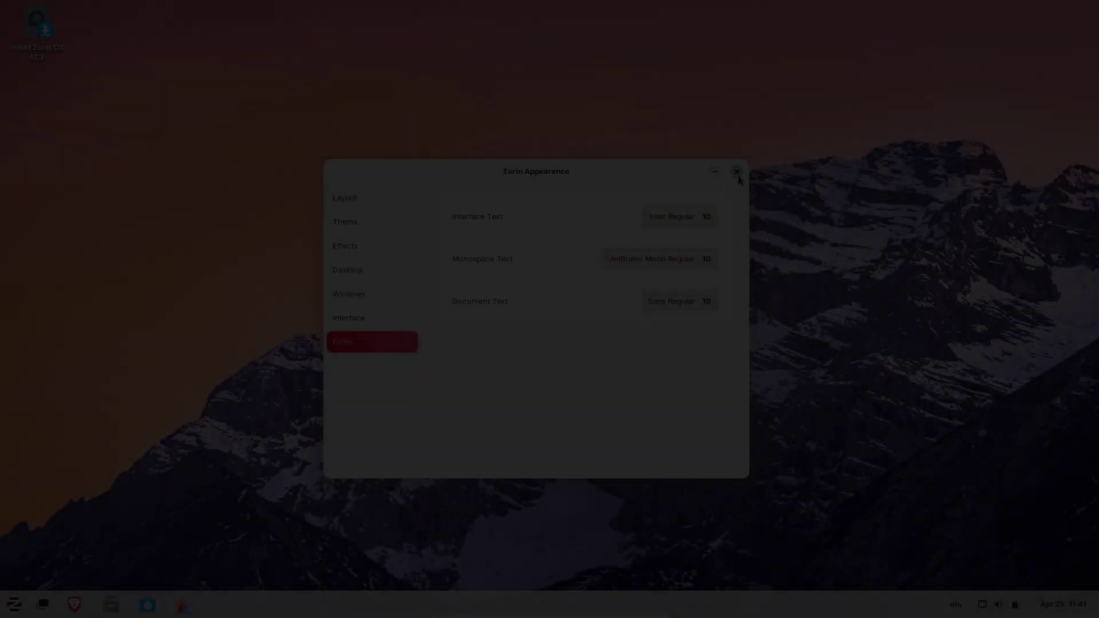
{"action": "left_click", "coordinate": [735, 172]}
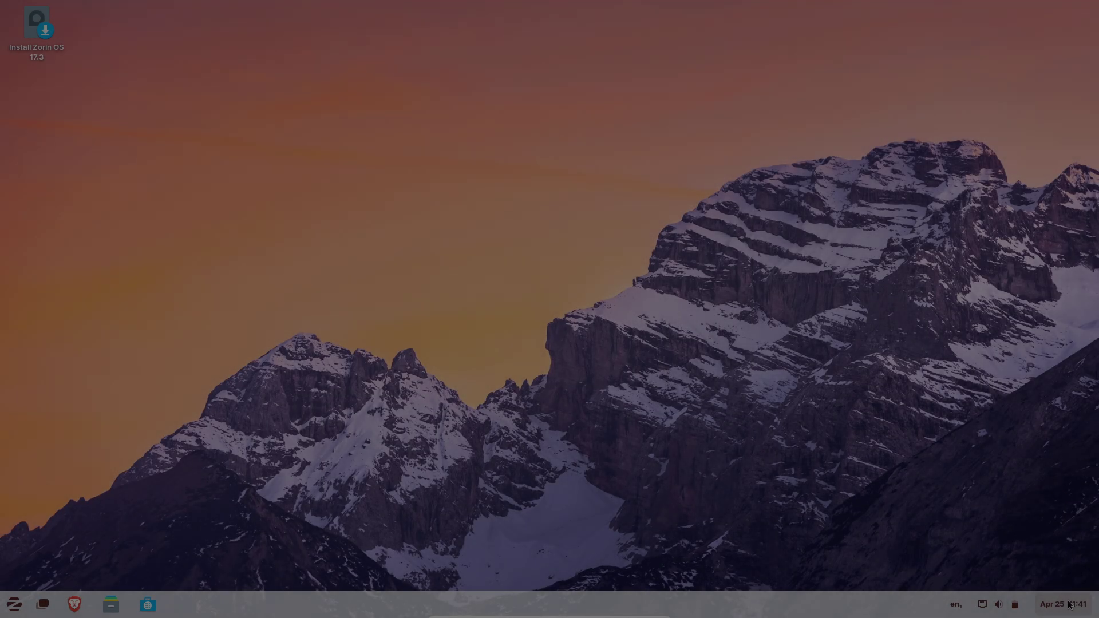
Close the calendar panel and glance at the quick settings and keyboard layout menus
{"action": "left_click", "coordinate": [1068, 605]}
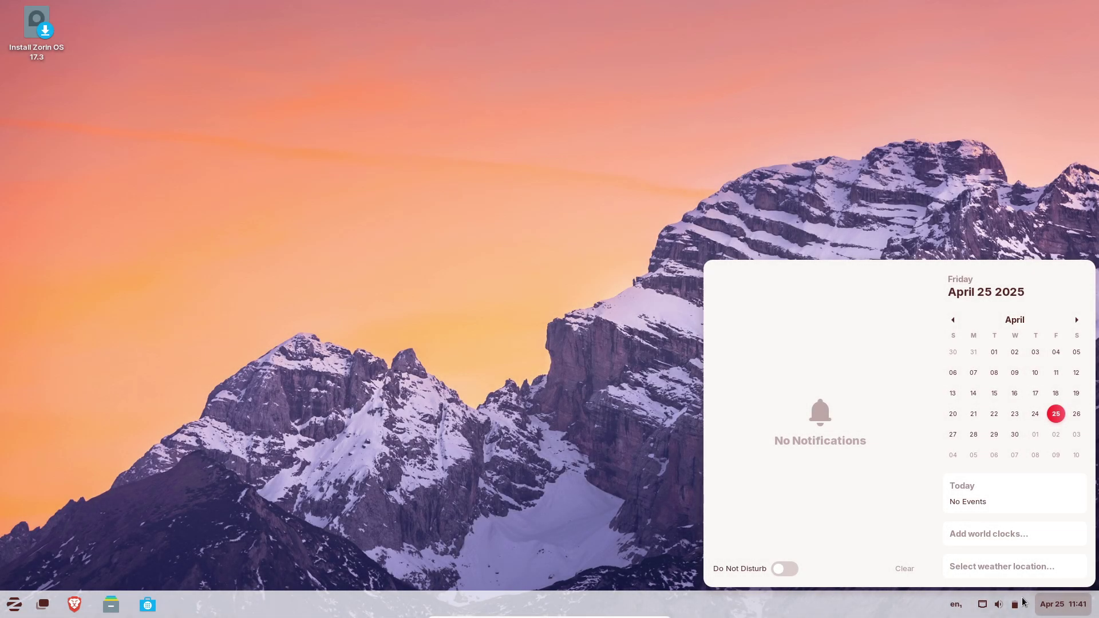
{"action": "left_click", "coordinate": [1064, 605]}
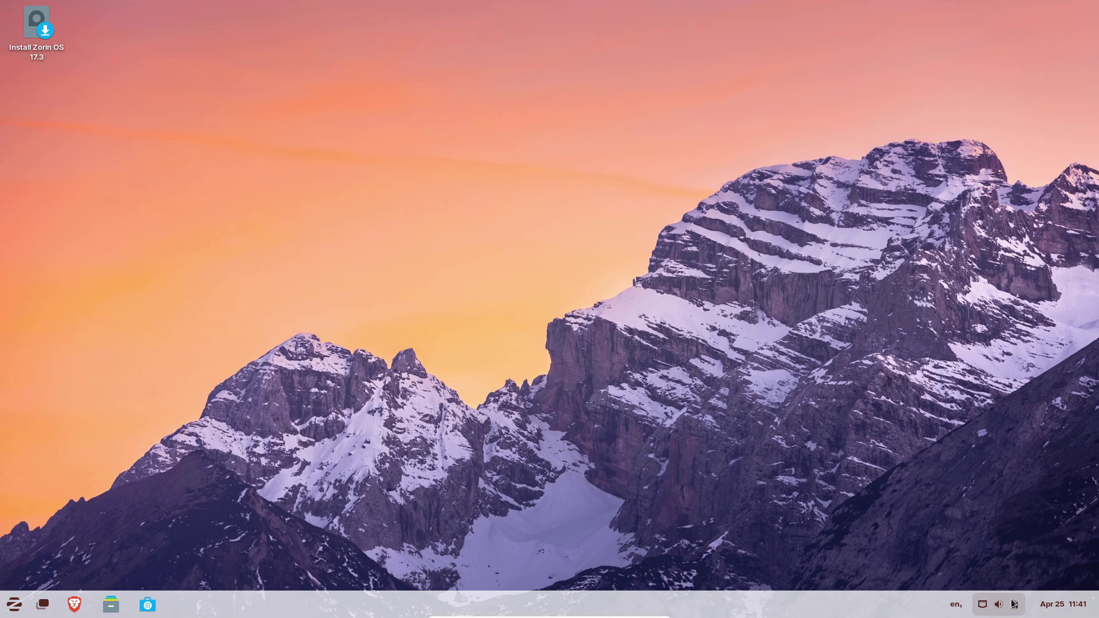
{"action": "left_click", "coordinate": [1013, 604]}
{"action": "left_click", "coordinate": [1013, 604]}
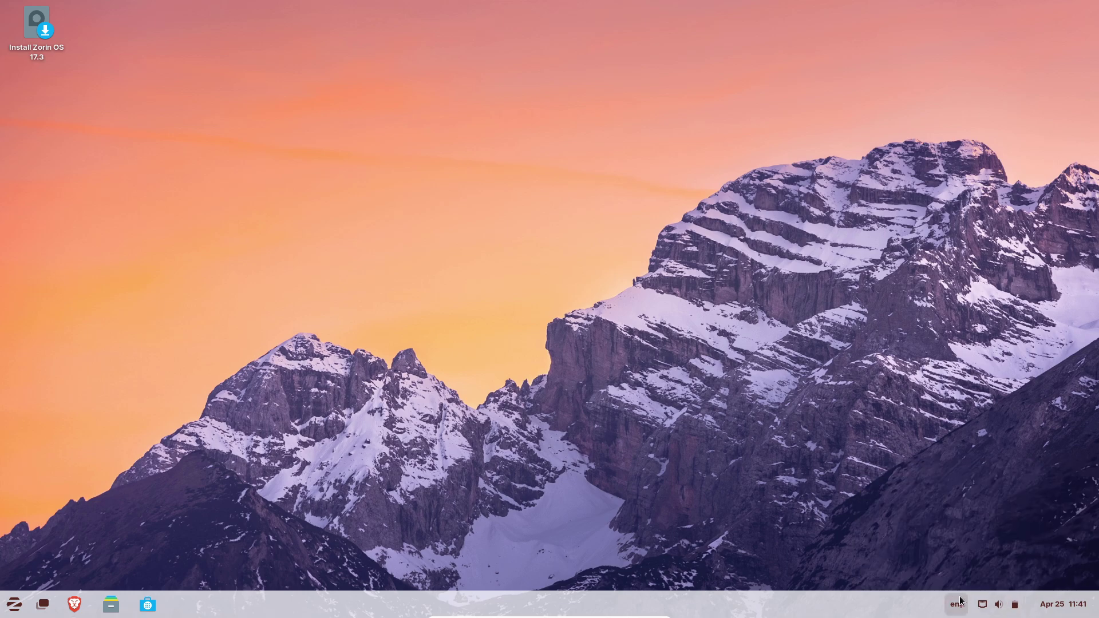
{"action": "left_click", "coordinate": [956, 604]}
{"action": "left_click", "coordinate": [502, 389]}
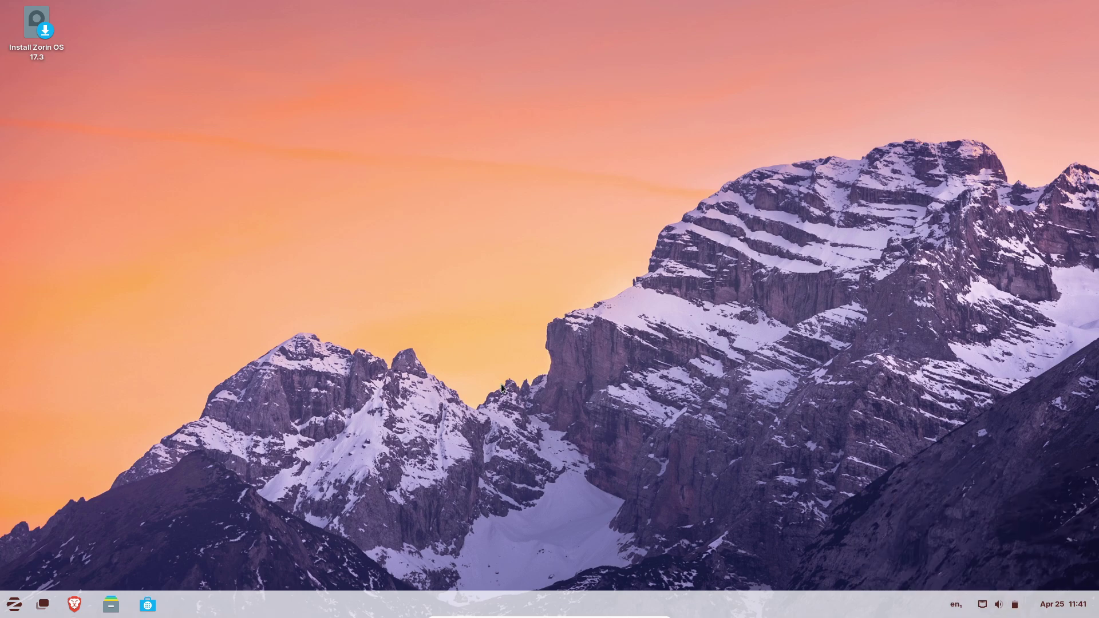
Launch System Monitor from the taskbar shortcut list, maximize it and view the Resources graphs
{"action": "right_click", "coordinate": [318, 607]}
{"action": "left_click", "coordinate": [364, 457]}
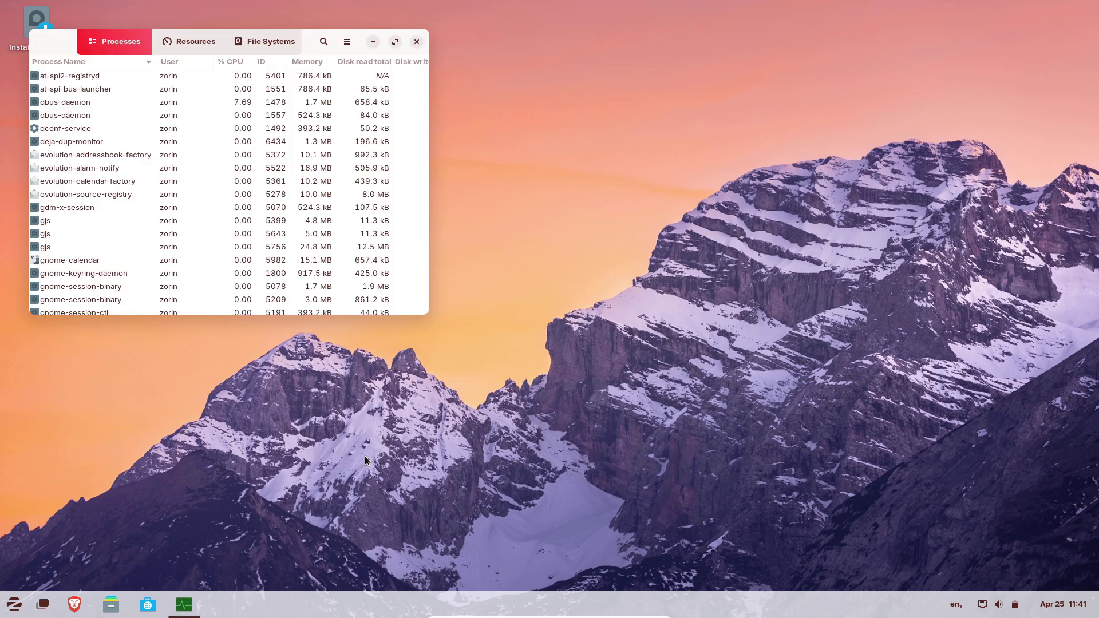
{"action": "left_click", "coordinate": [394, 44]}
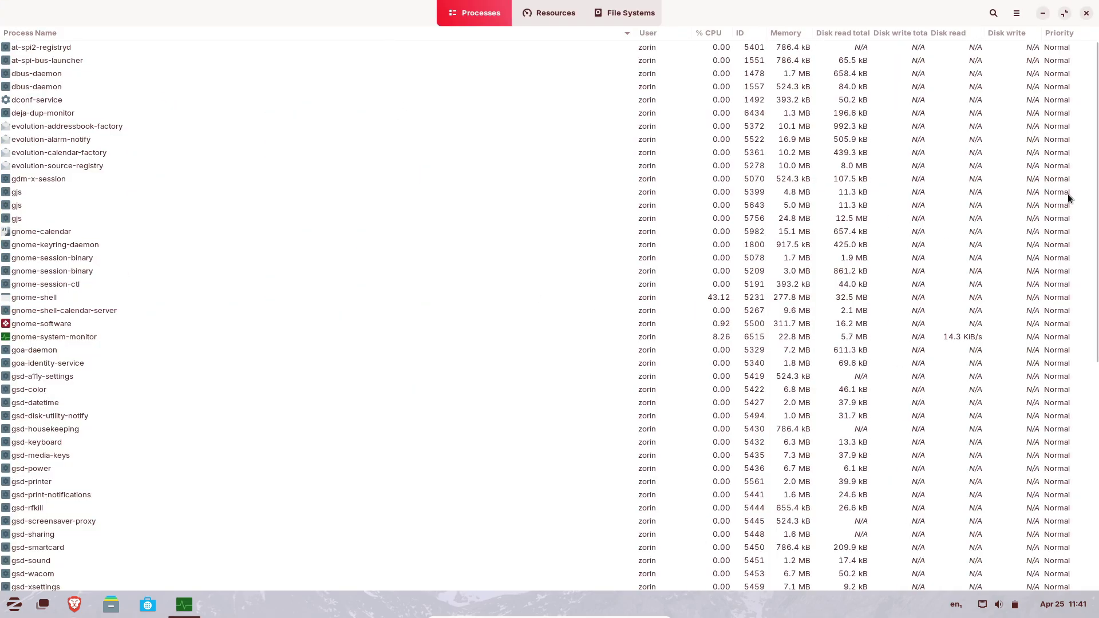
{"action": "scroll", "coordinate": [1067, 286], "scroll_direction": "down", "scroll_amount": 8}
{"action": "scroll", "coordinate": [1067, 436], "scroll_direction": "down", "scroll_amount": 1}
{"action": "left_click", "coordinate": [537, 17]}
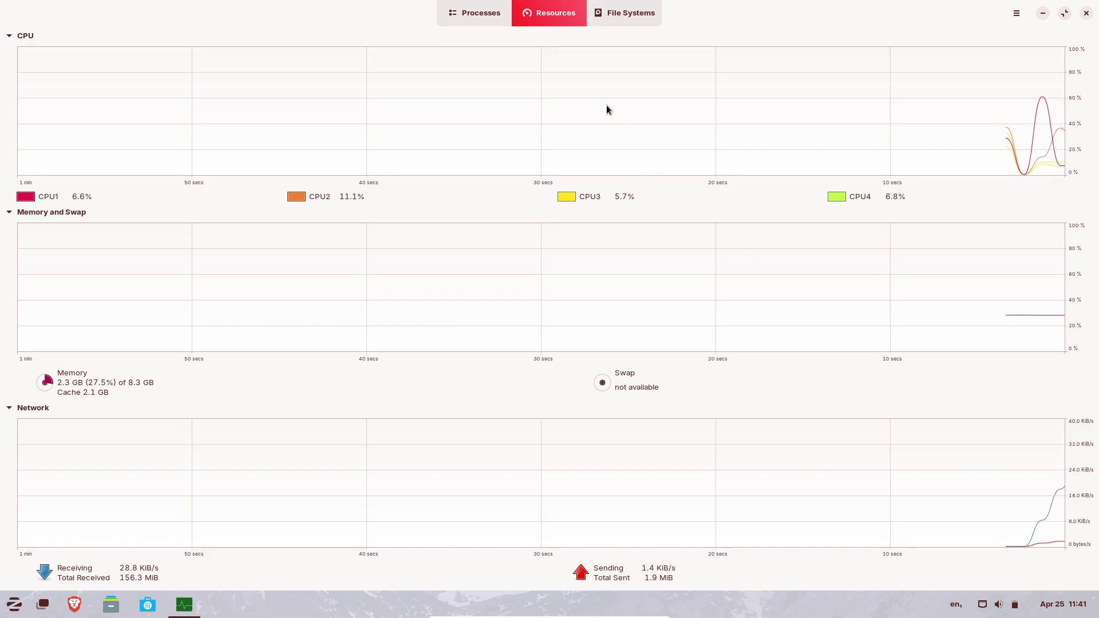
Check System Monitor's About box and File Systems list, then return to Resources
{"action": "left_click", "coordinate": [1016, 13]}
{"action": "left_click", "coordinate": [1015, 113]}
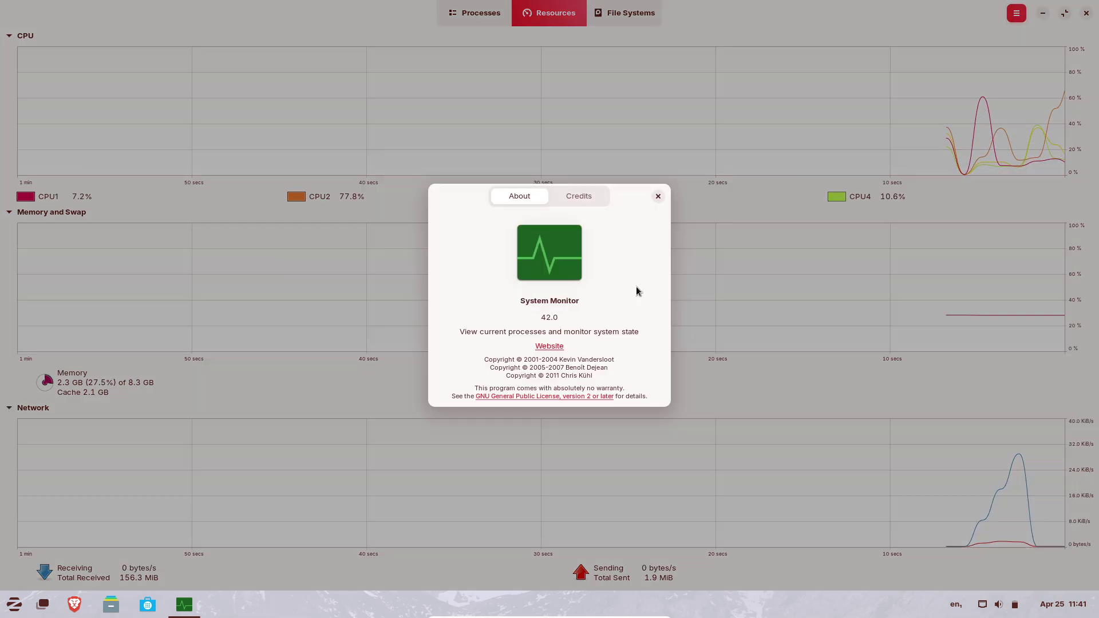
{"action": "key", "text": "Escape"}
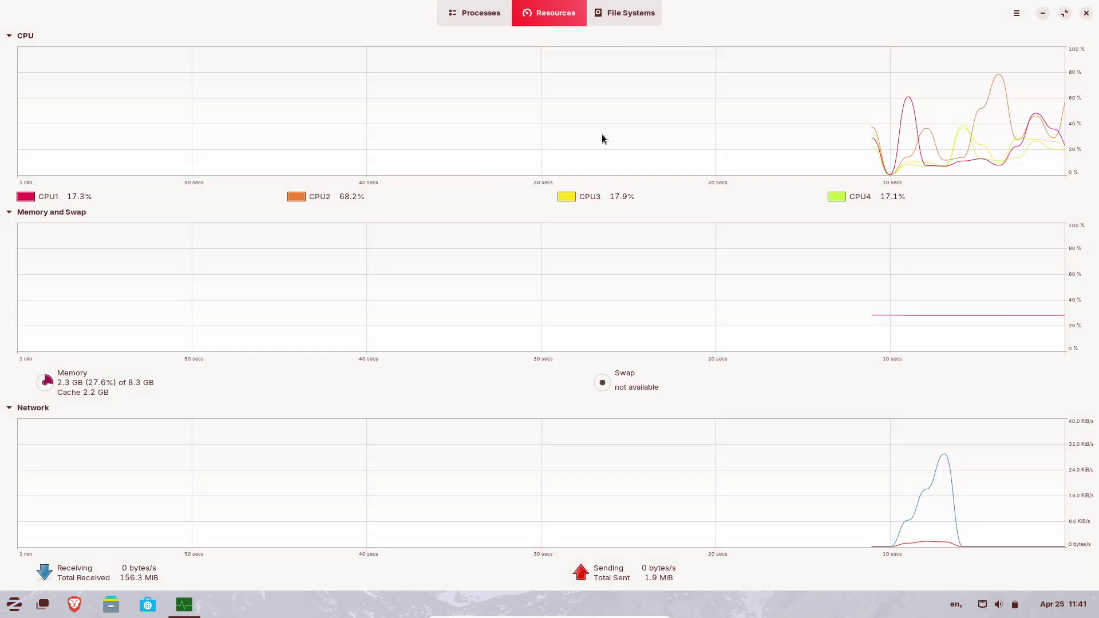
{"action": "left_click", "coordinate": [623, 13]}
{"action": "left_click", "coordinate": [552, 22]}
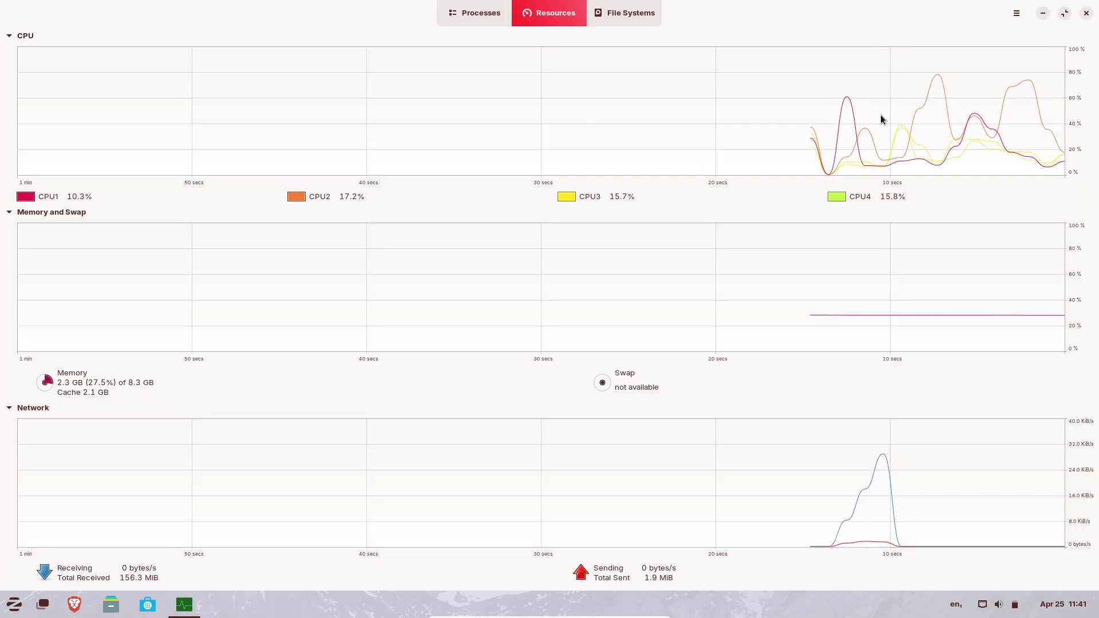
Change the Memory graph colour to red and close System Monitor
{"action": "left_click", "coordinate": [46, 382]}
{"action": "left_click", "coordinate": [550, 286]}
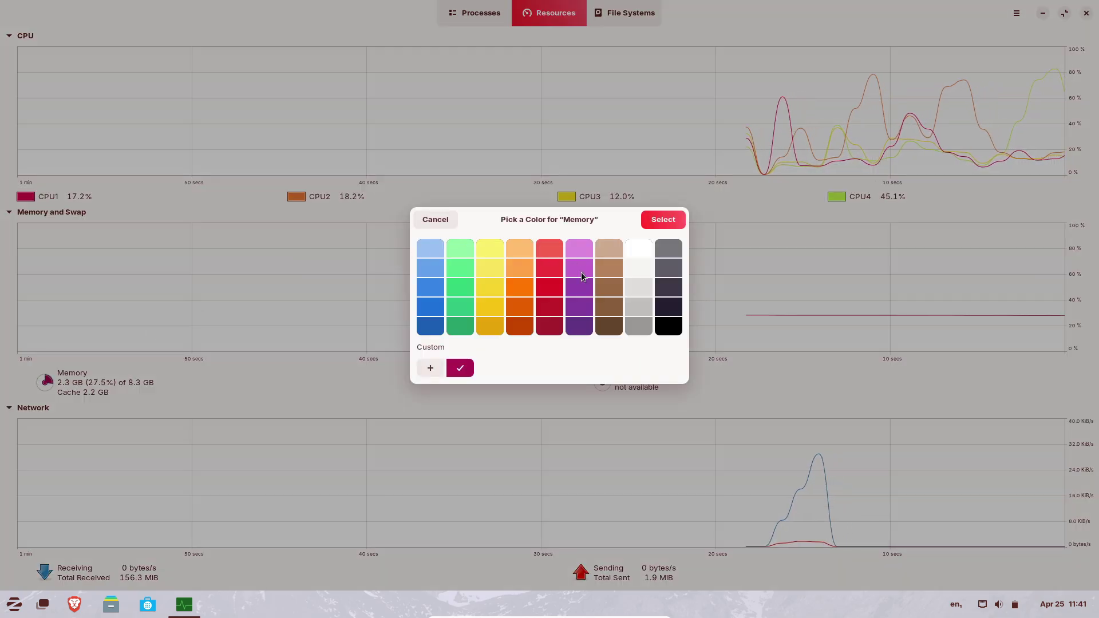
{"action": "left_click", "coordinate": [657, 218]}
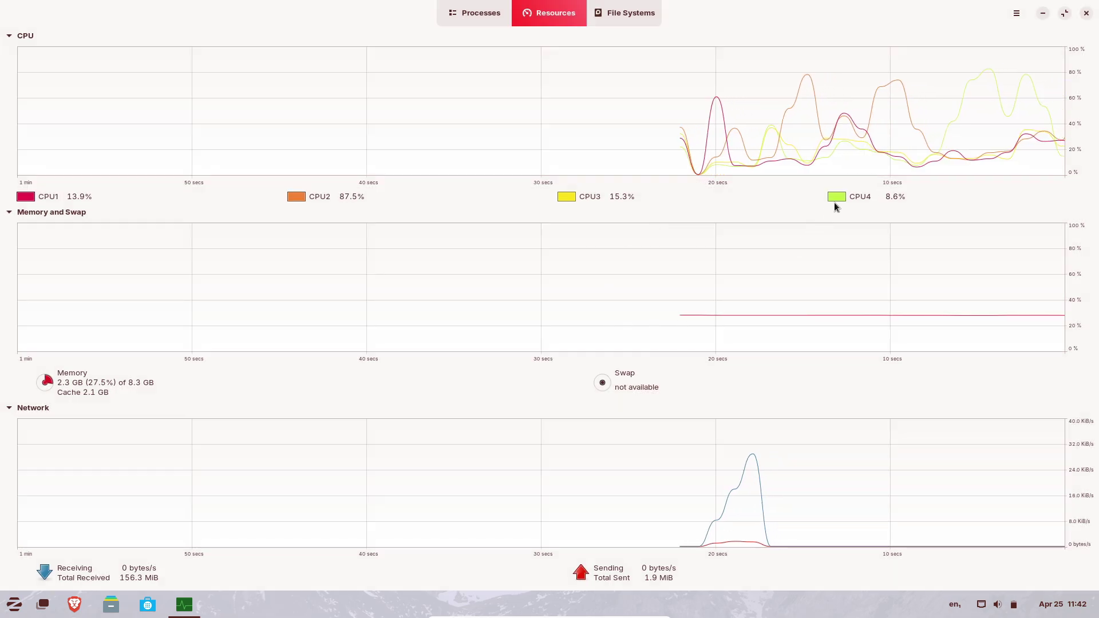
{"action": "left_click", "coordinate": [1086, 12]}
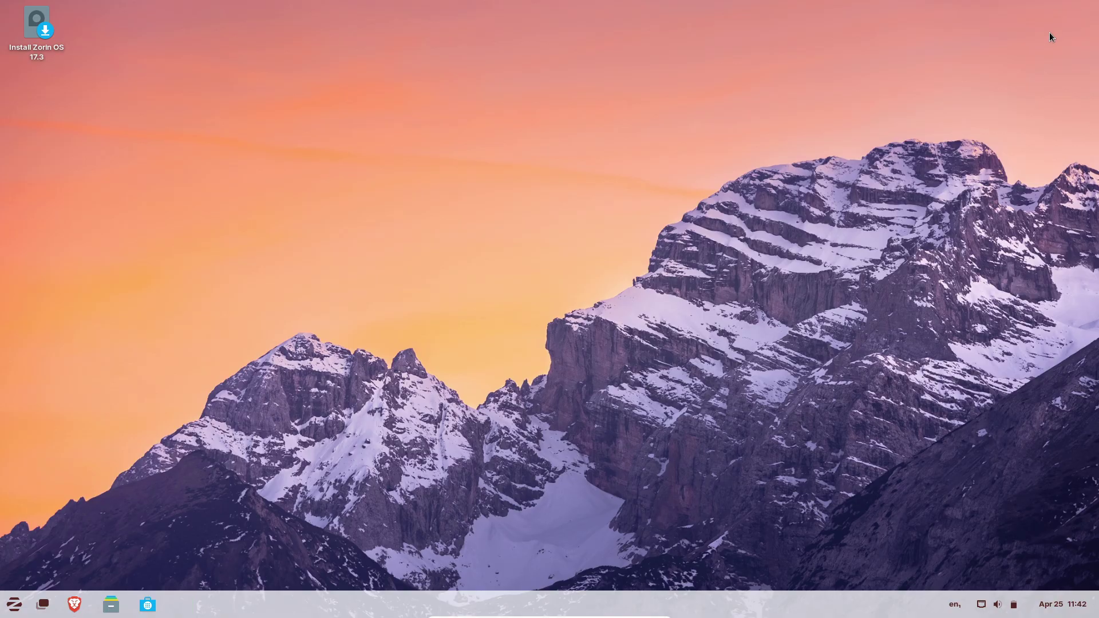
{"action": "left_click", "coordinate": [32, 605]}
{"action": "left_click", "coordinate": [2, 602]}
{"action": "left_click", "coordinate": [15, 606]}
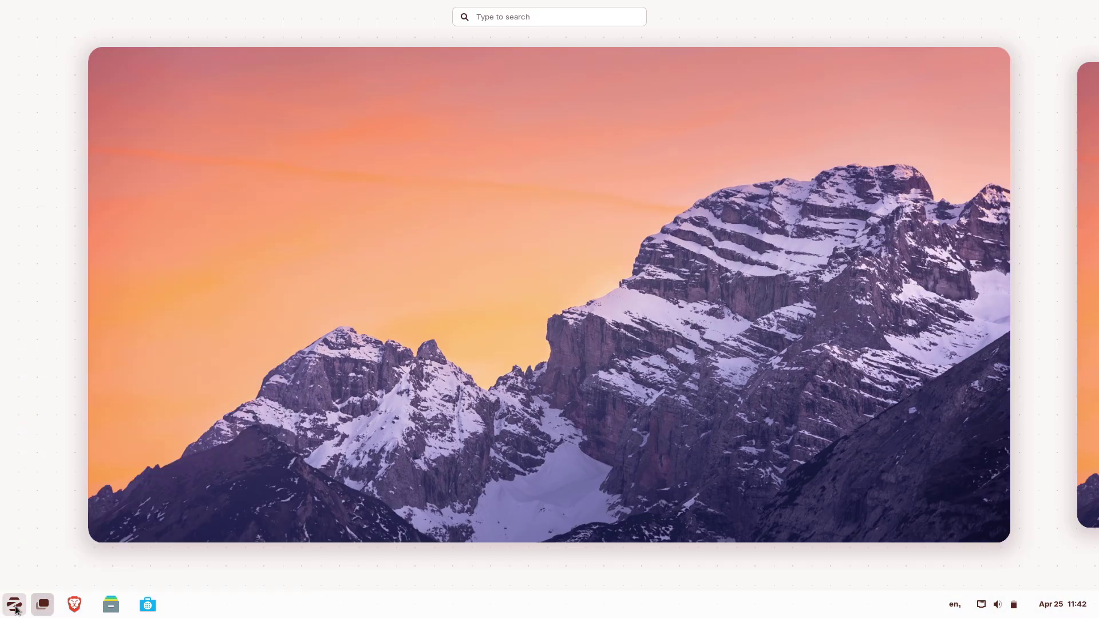
{"action": "right_click", "coordinate": [15, 606]}
{"action": "left_click", "coordinate": [50, 553]}
{"action": "left_click", "coordinate": [460, 329]}
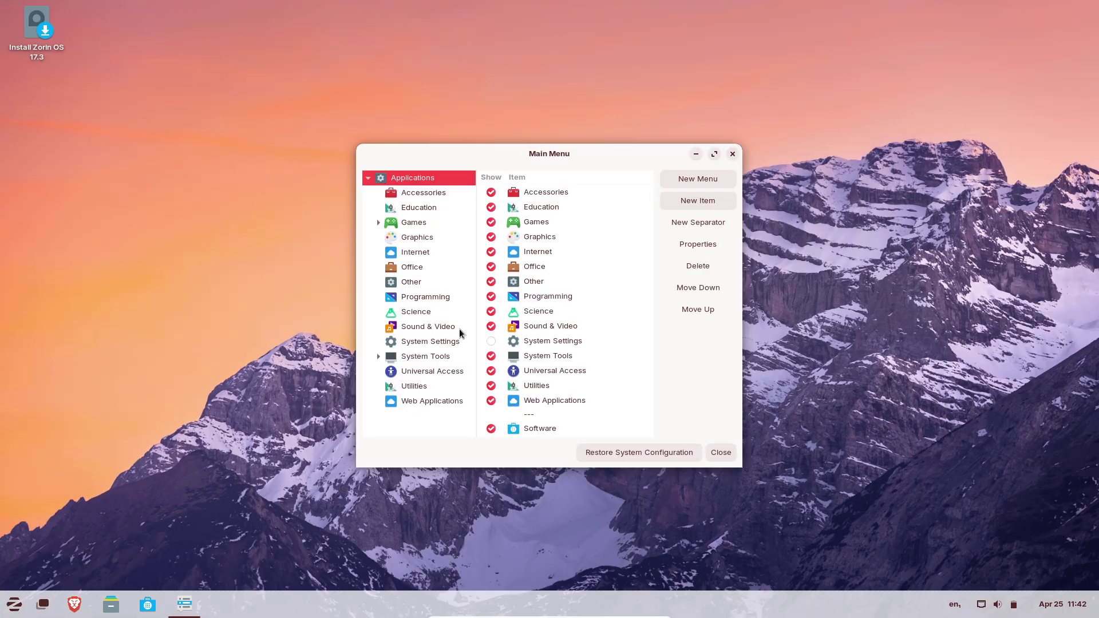
{"action": "left_click", "coordinate": [720, 451]}
{"action": "right_click", "coordinate": [18, 602]}
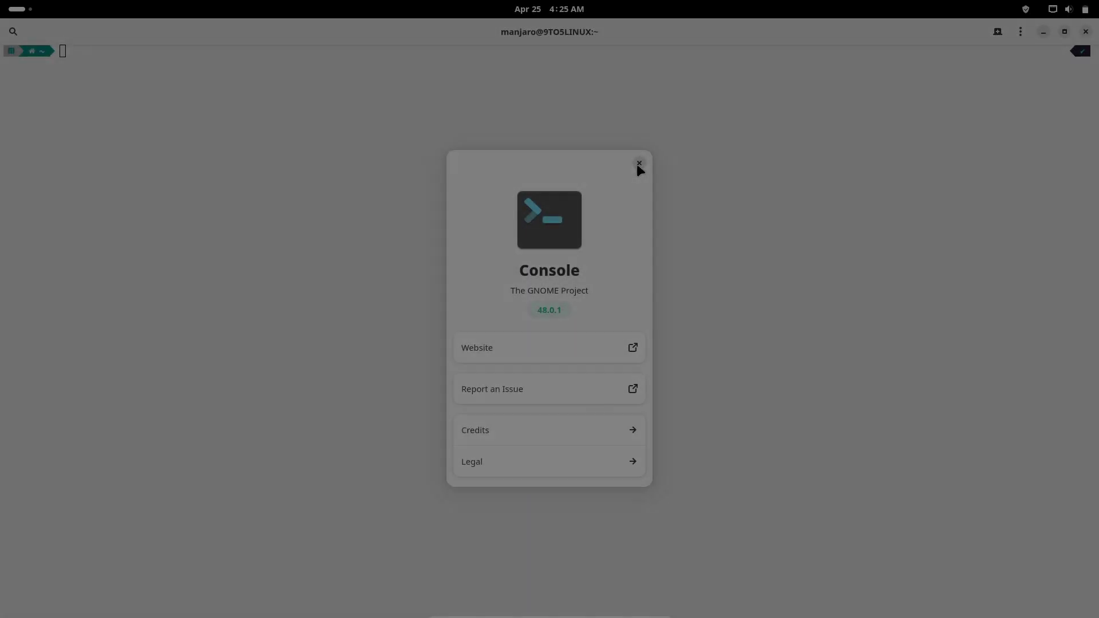
Keep the custom terminal font in Preferences and raise its size from 11 to 15
{"action": "left_click", "coordinate": [639, 164]}
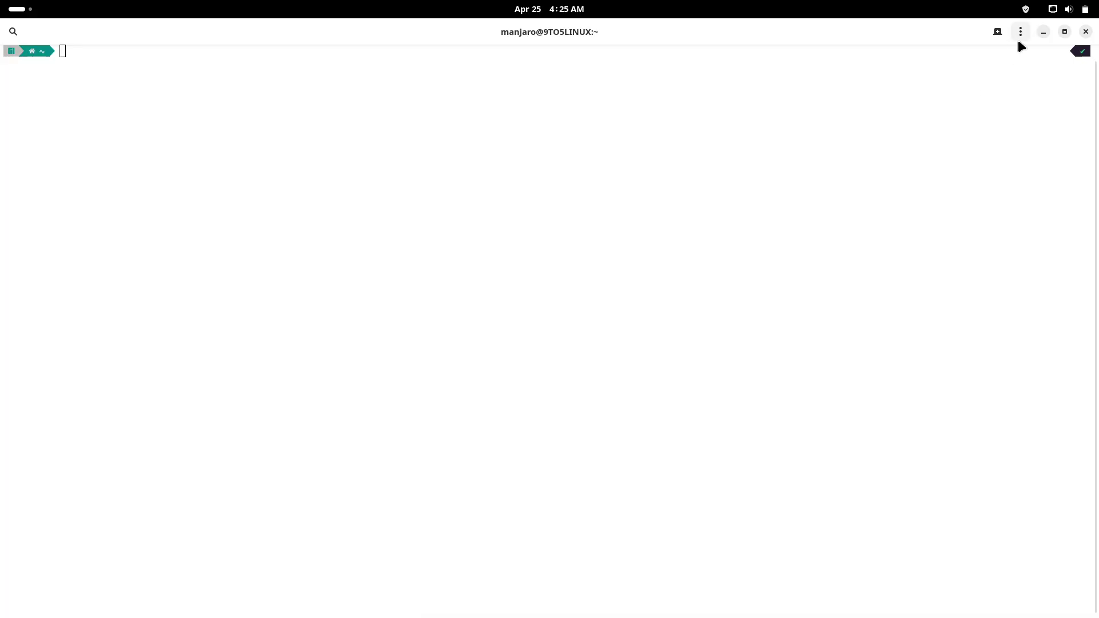
{"action": "left_click", "coordinate": [1020, 33]}
{"action": "left_click", "coordinate": [1020, 187]}
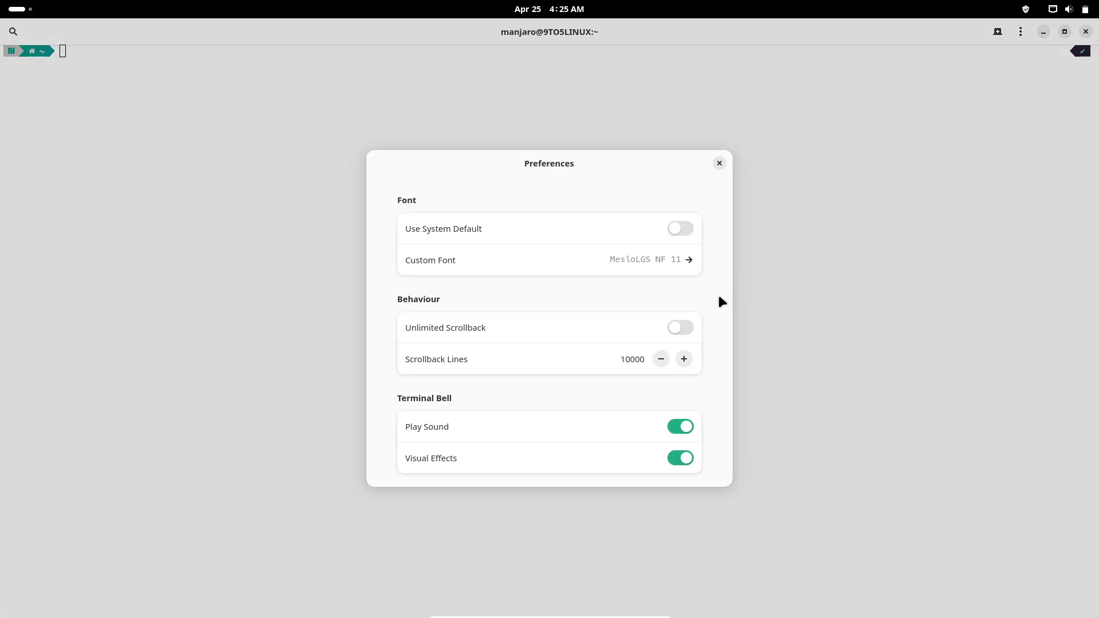
{"action": "left_click", "coordinate": [686, 228]}
{"action": "left_click", "coordinate": [685, 228]}
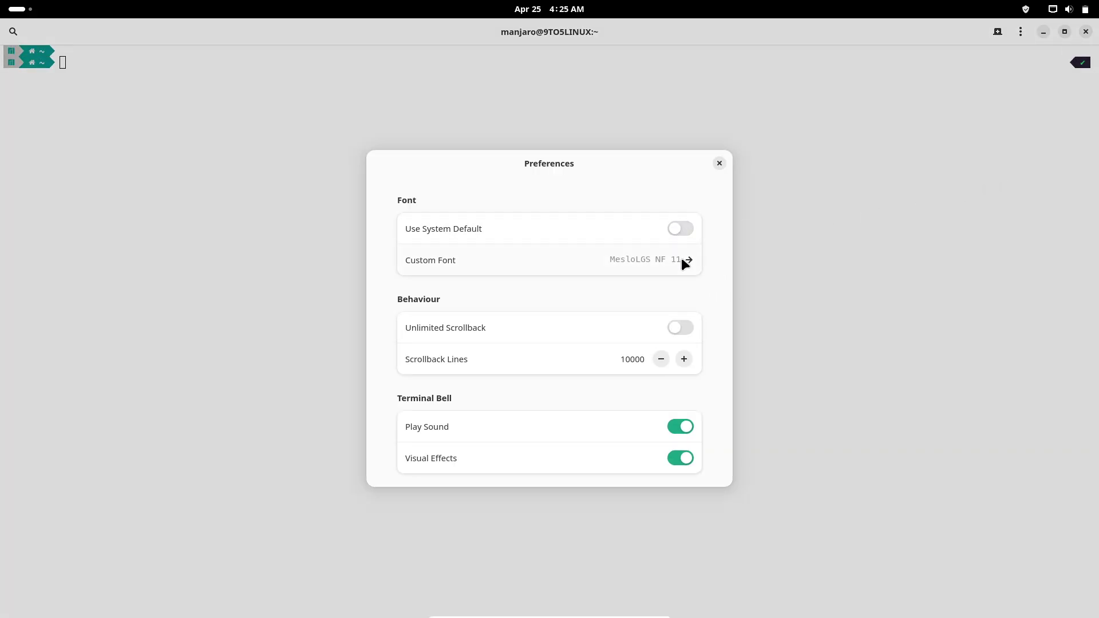
{"action": "left_click", "coordinate": [682, 263]}
{"action": "left_click", "coordinate": [720, 474]}
{"action": "left_click", "coordinate": [720, 474]}
{"action": "left_click", "coordinate": [720, 474]}
{"action": "left_click", "coordinate": [720, 474]}
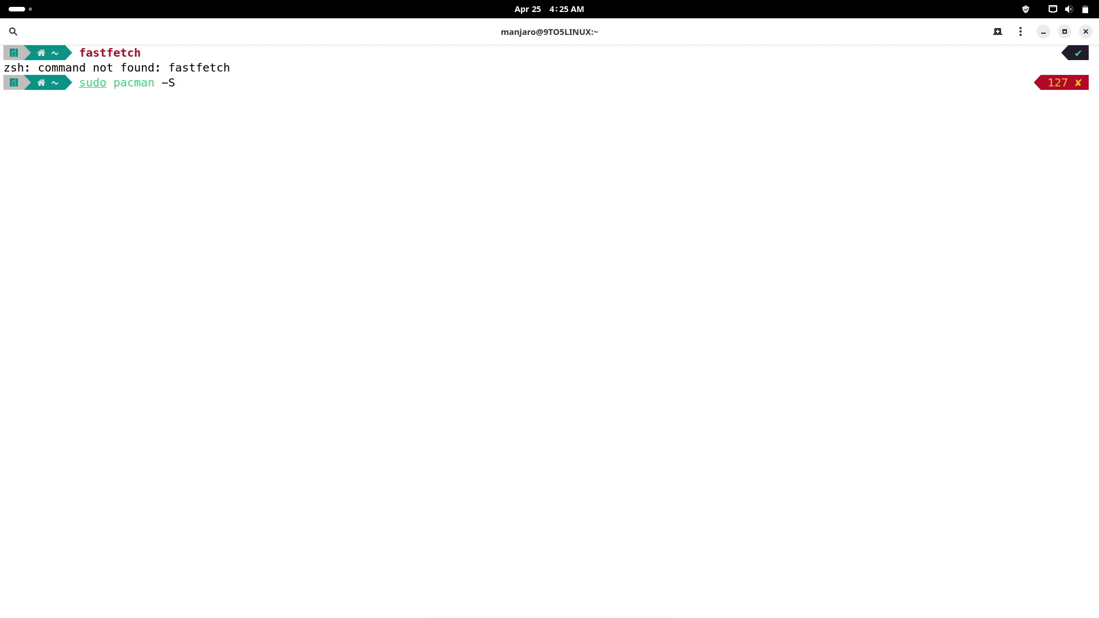
Install fastfetch with sudo pacman -S fastfetch, confirming with y
{"action": "key", "text": "Return"}
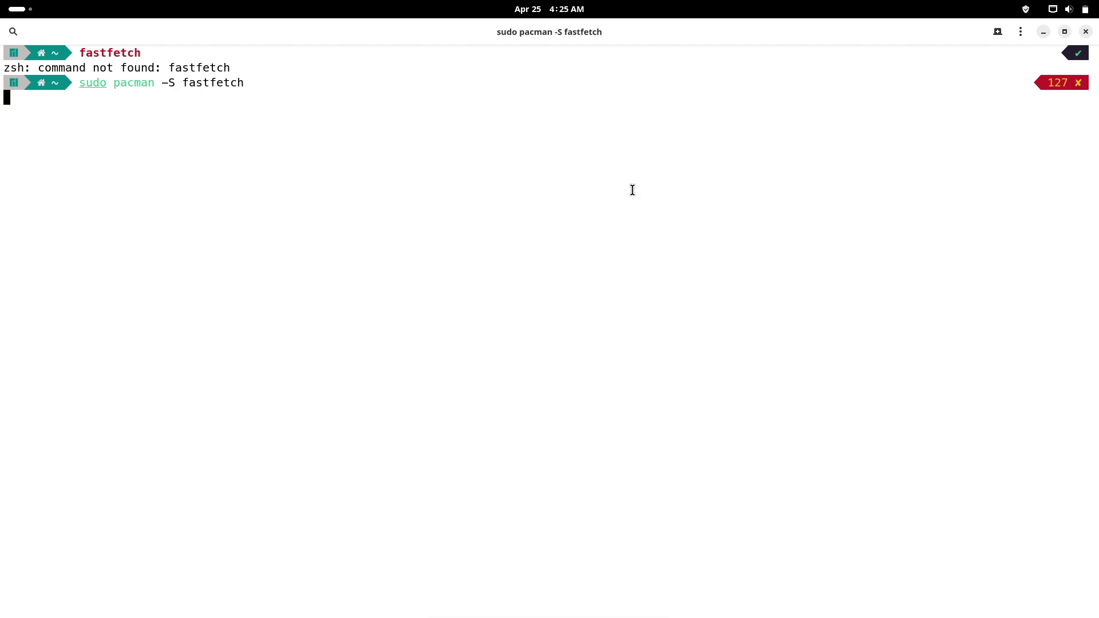
{"action": "type", "text": "y"}
{"action": "key", "text": "Return"}
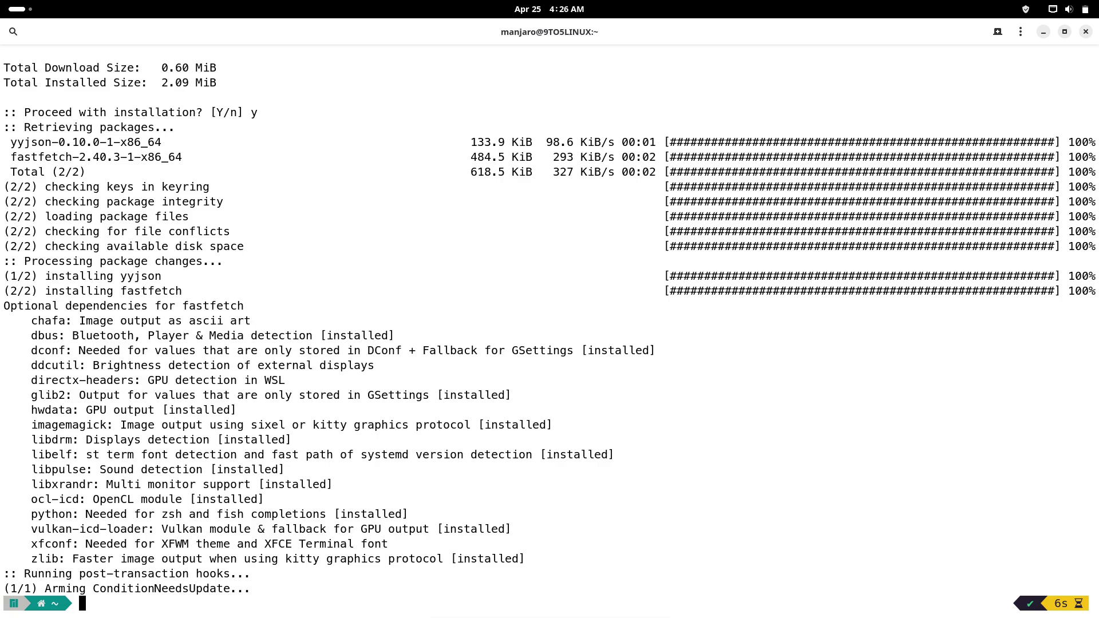
{"action": "type", "text": "f"}
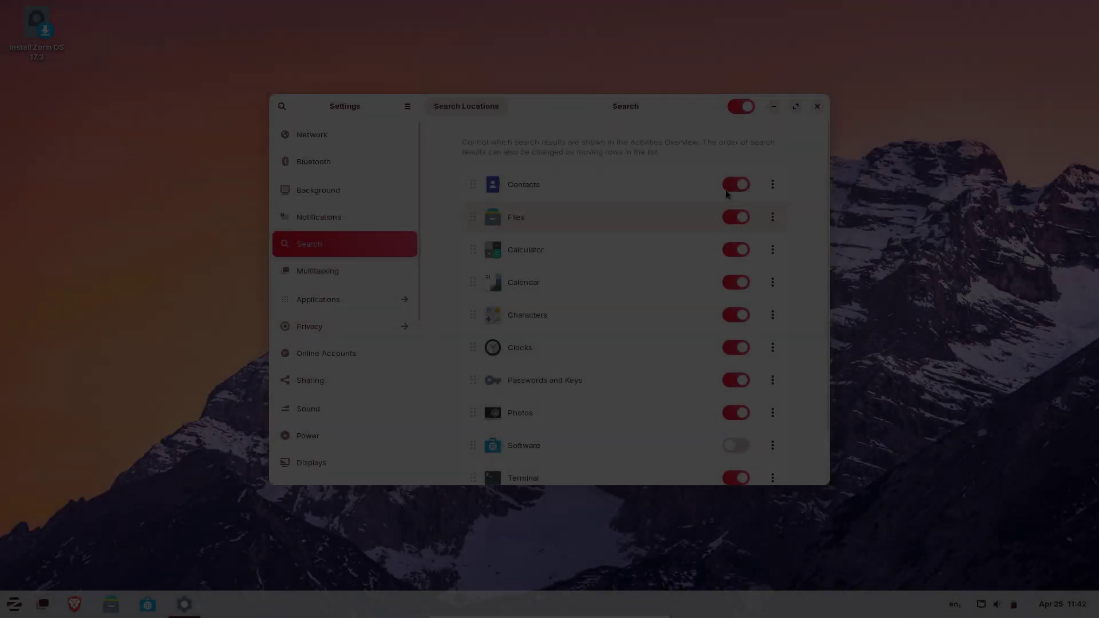
Maximize Settings and set the misty forest-lake picture as the wallpaper
{"action": "left_click", "coordinate": [795, 106]}
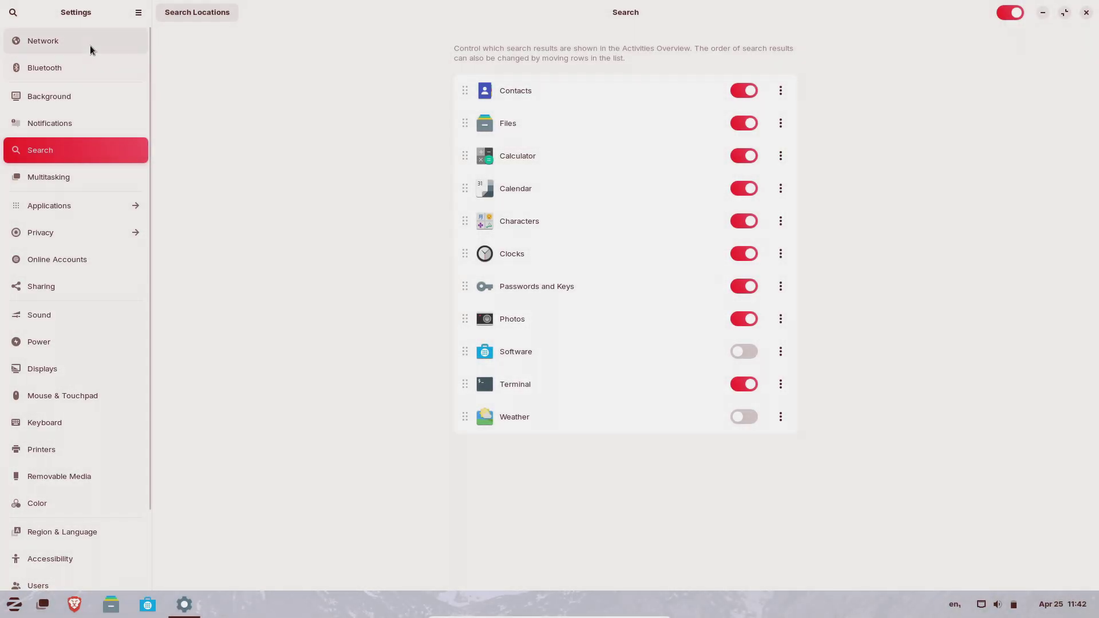
{"action": "left_click", "coordinate": [90, 46]}
{"action": "left_click", "coordinate": [137, 13]}
{"action": "left_click", "coordinate": [138, 13]}
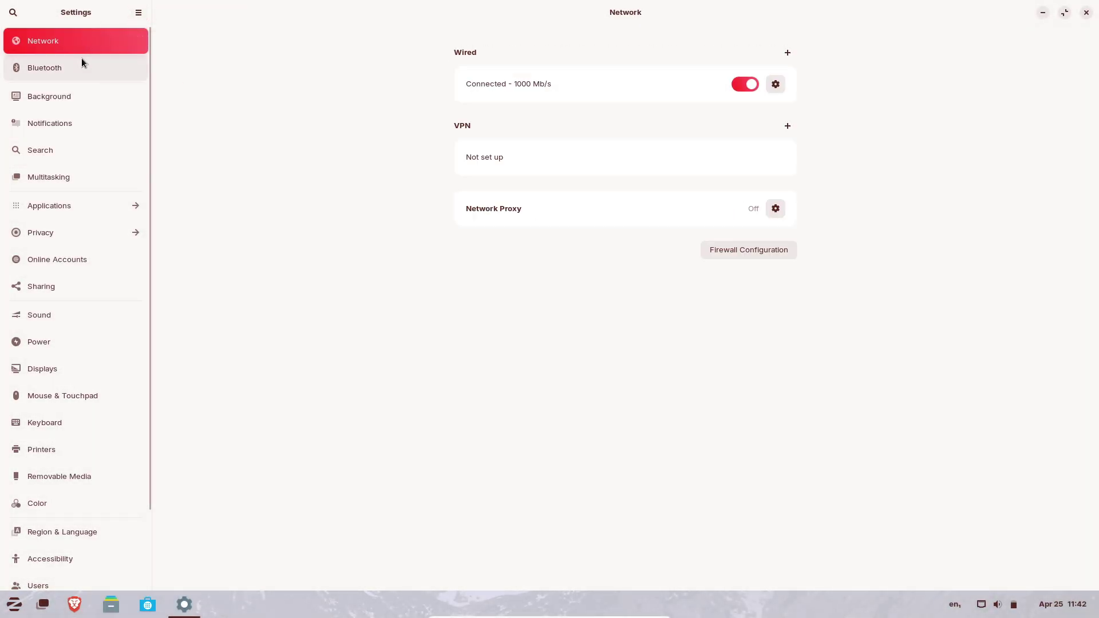
{"action": "left_click", "coordinate": [81, 61]}
{"action": "left_click", "coordinate": [88, 91]}
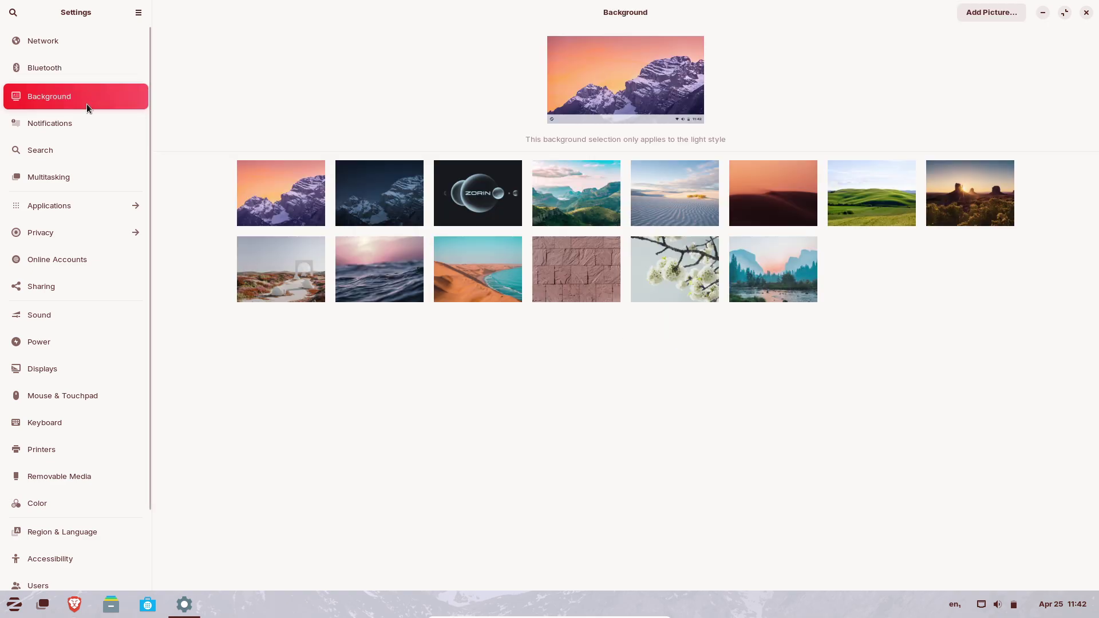
{"action": "left_click", "coordinate": [753, 284]}
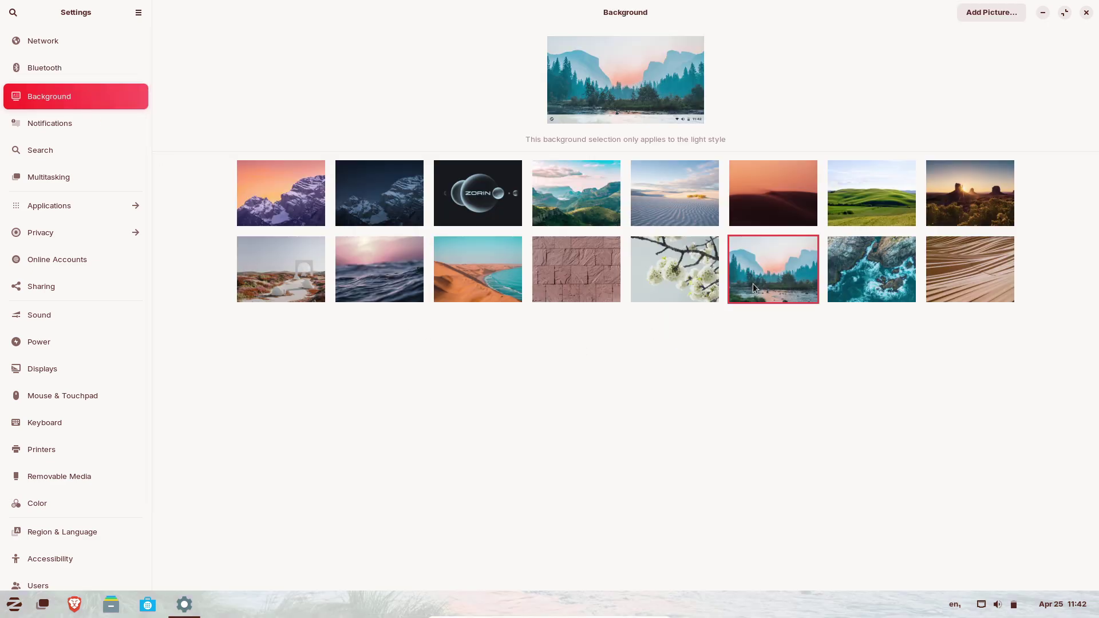
Browse the Notifications, Search, Multitasking and Applications settings pages
{"action": "left_click", "coordinate": [111, 130]}
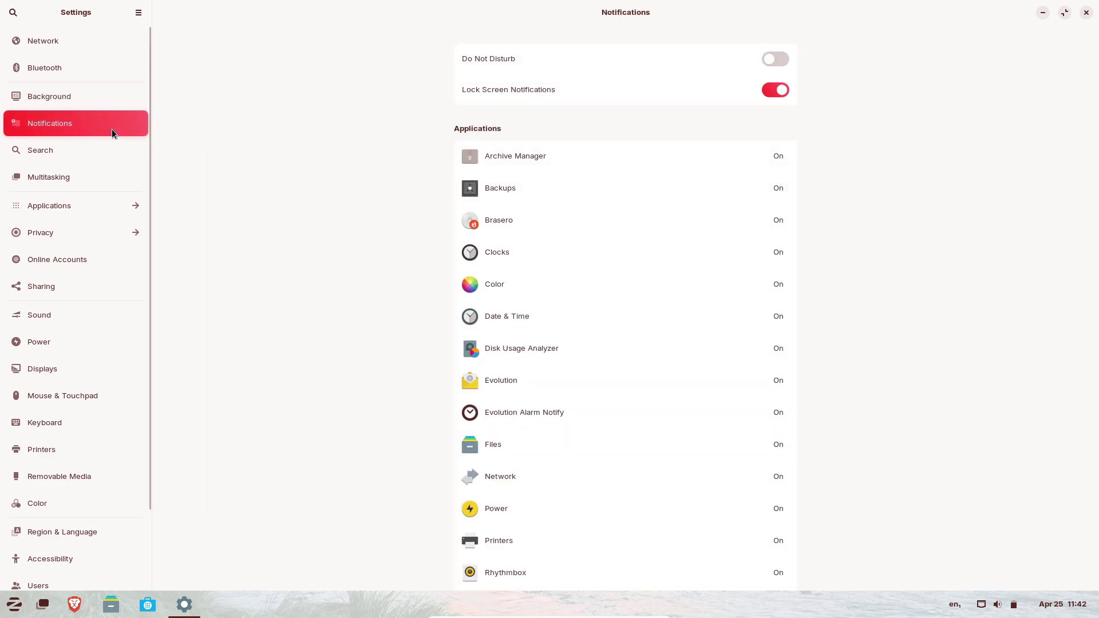
{"action": "left_click", "coordinate": [105, 159]}
{"action": "left_click", "coordinate": [100, 174]}
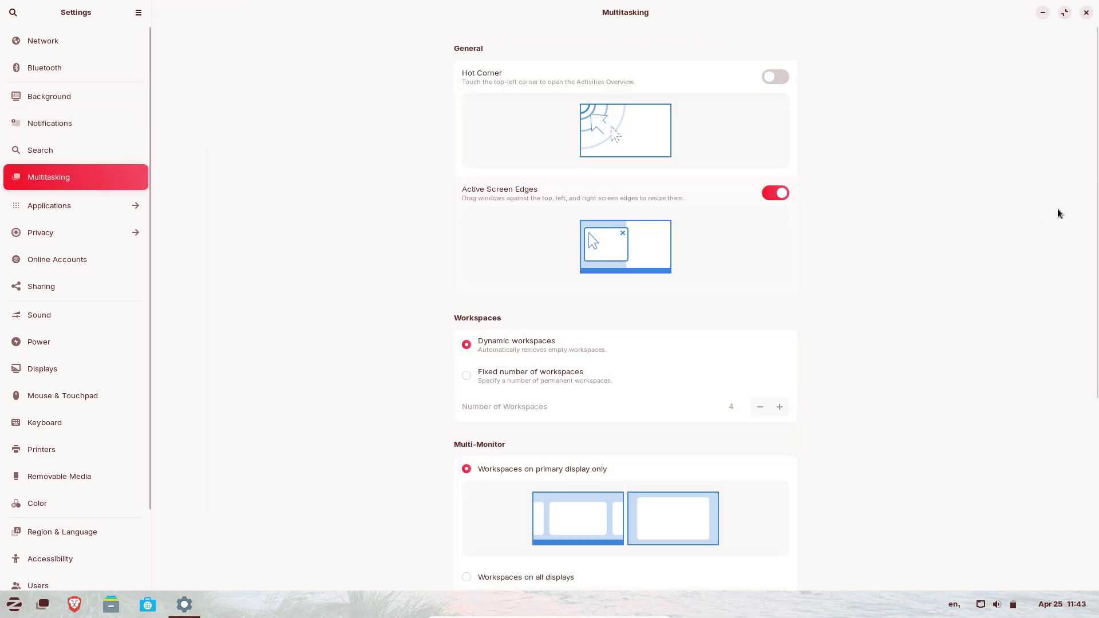
{"action": "left_click_drag", "start_coordinate": [1096, 263], "coordinate": [1084, 454]}
{"action": "left_click", "coordinate": [108, 206]}
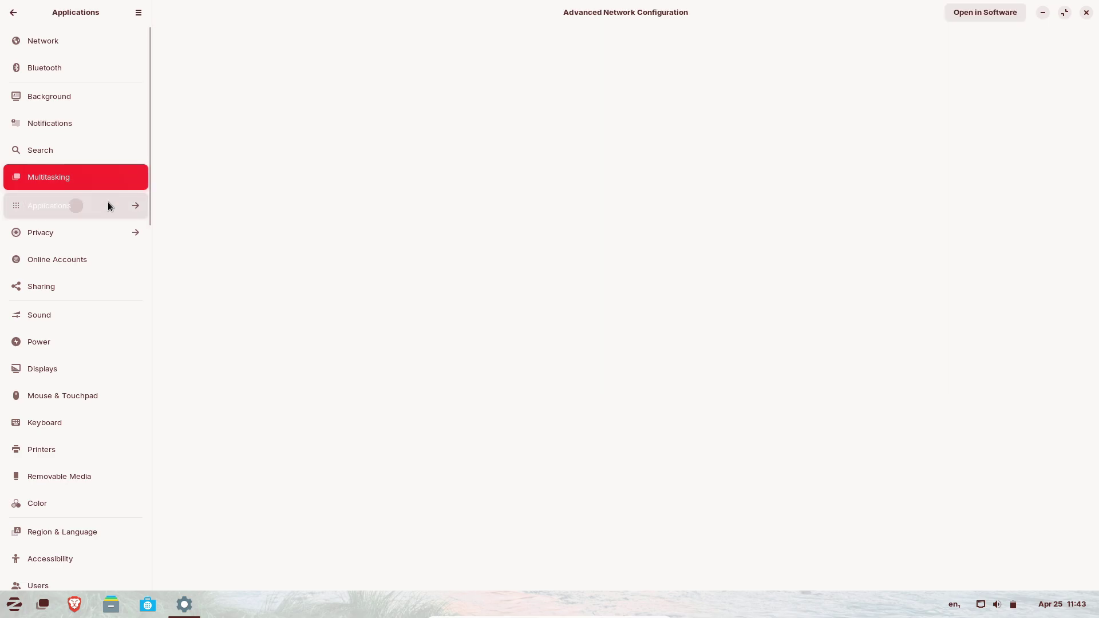
{"action": "left_click", "coordinate": [12, 12]}
Review the Privacy subpages, then the Online Accounts, Sharing and Sound pages
{"action": "left_click", "coordinate": [118, 234]}
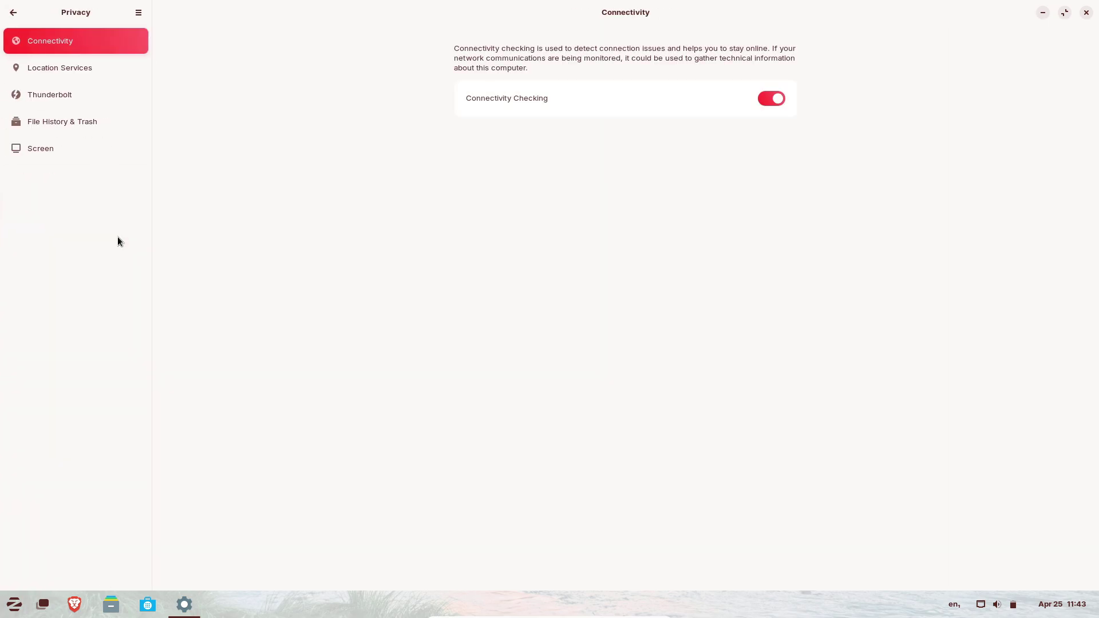
{"action": "left_click", "coordinate": [76, 67]}
{"action": "left_click", "coordinate": [78, 95]}
{"action": "left_click", "coordinate": [78, 122]}
{"action": "left_click", "coordinate": [78, 150]}
{"action": "left_click", "coordinate": [14, 14]}
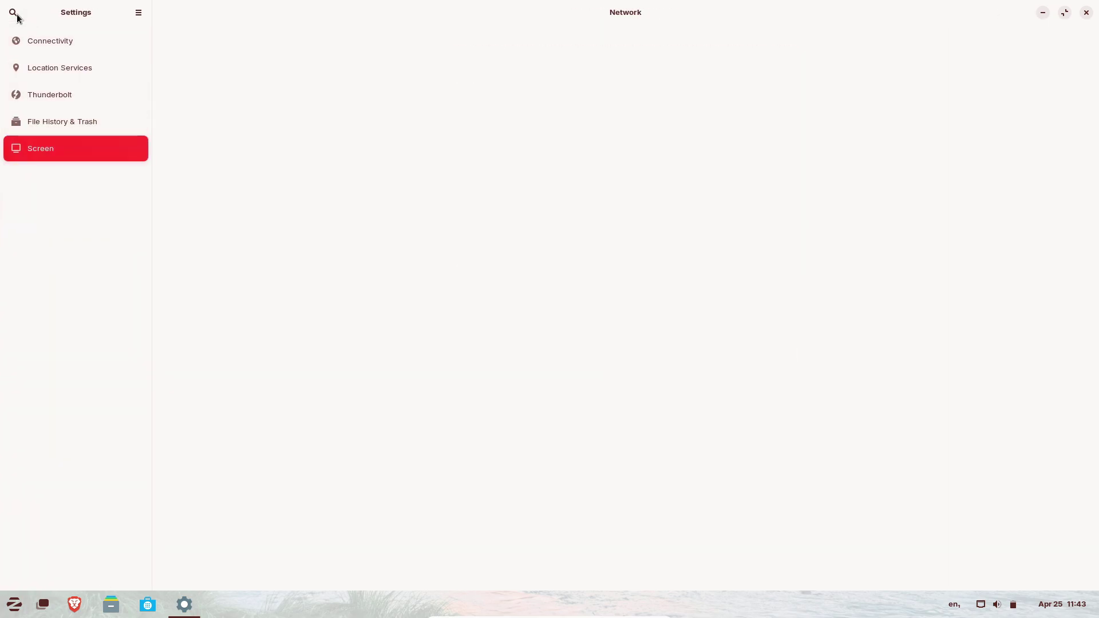
{"action": "left_click", "coordinate": [74, 261]}
{"action": "left_click", "coordinate": [80, 279]}
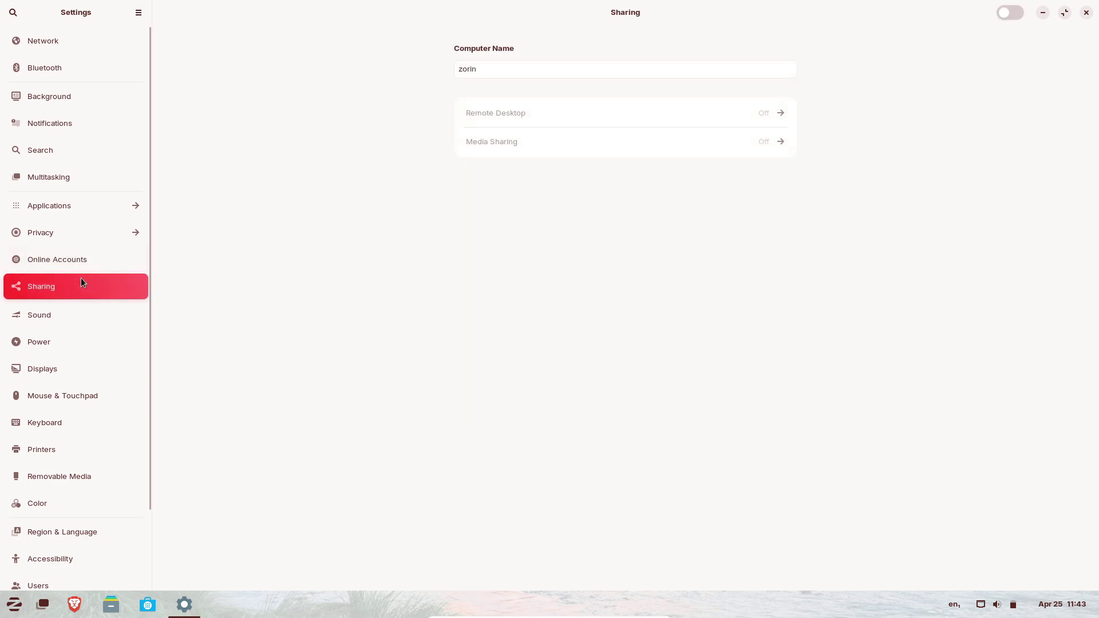
{"action": "left_click", "coordinate": [86, 312]}
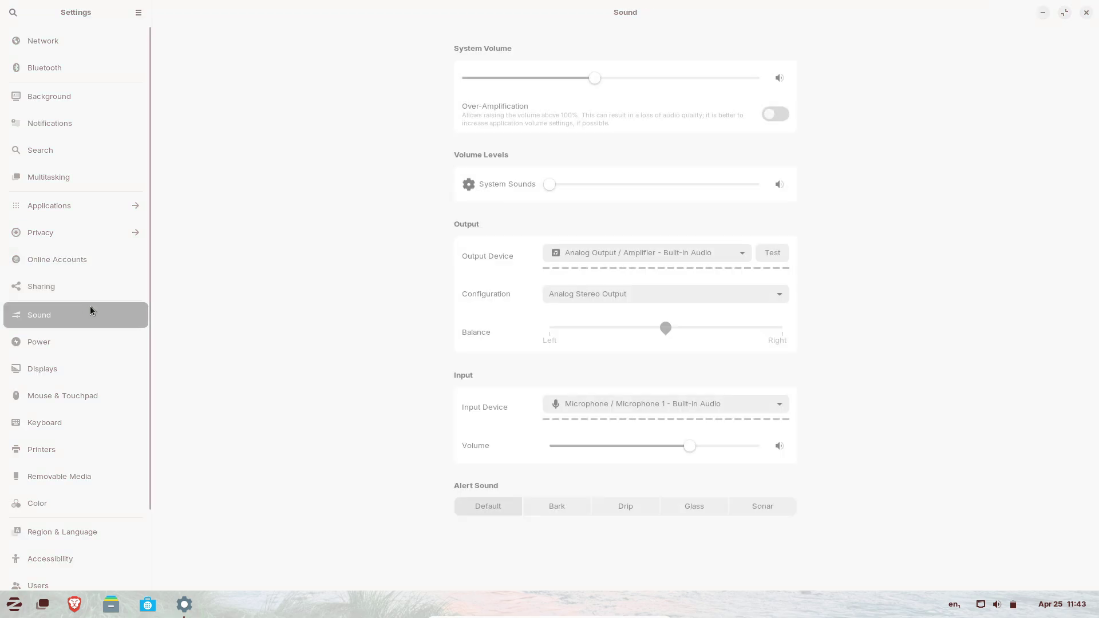
Turn on Show Battery Percentage in Power, then restore and re-maximize the window
{"action": "left_click", "coordinate": [91, 343]}
{"action": "left_click", "coordinate": [771, 369]}
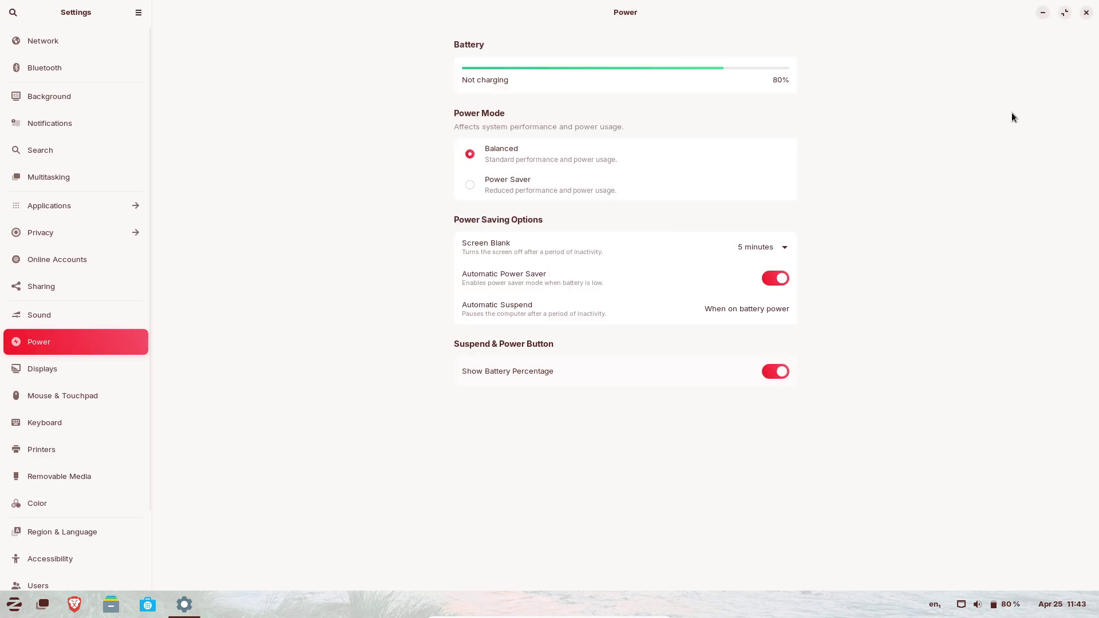
{"action": "left_click", "coordinate": [1065, 13]}
{"action": "left_click", "coordinate": [795, 107]}
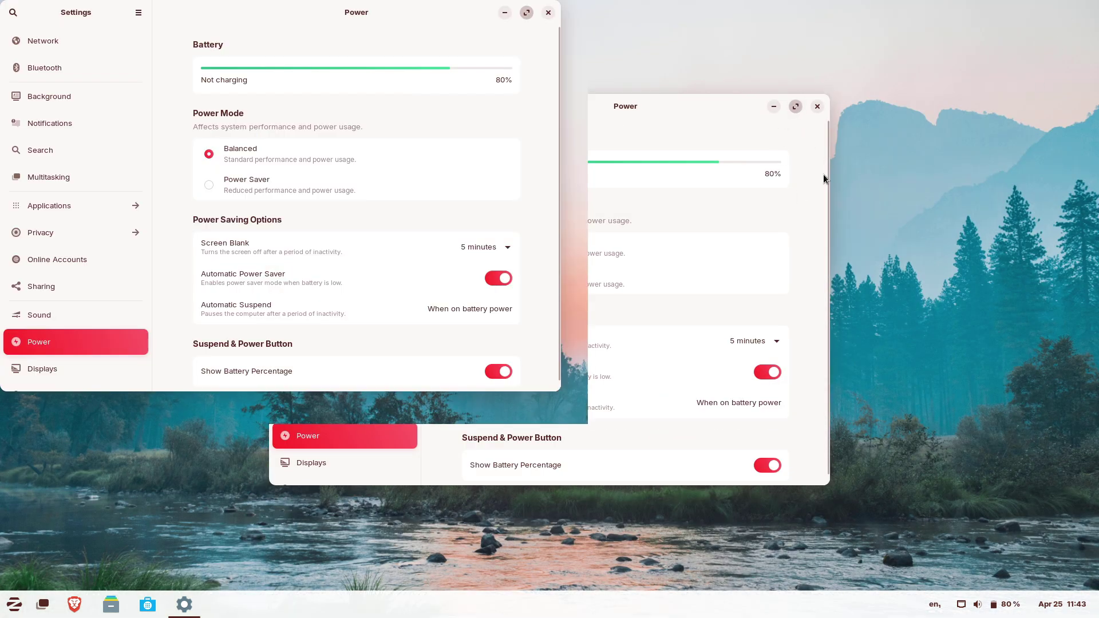
{"action": "left_click", "coordinate": [1019, 611]}
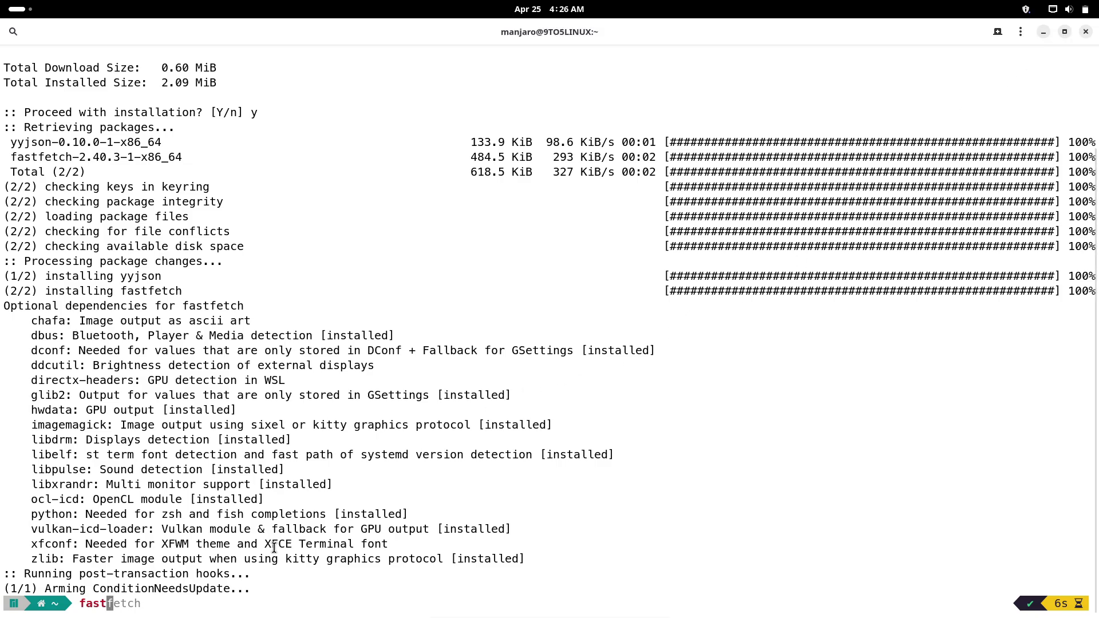
Erase the half-typed fastfetch command from the console prompt
{"action": "key", "text": "BackSpace"}
{"action": "key", "text": "BackSpace"}
{"action": "key", "text": "BackSpace"}
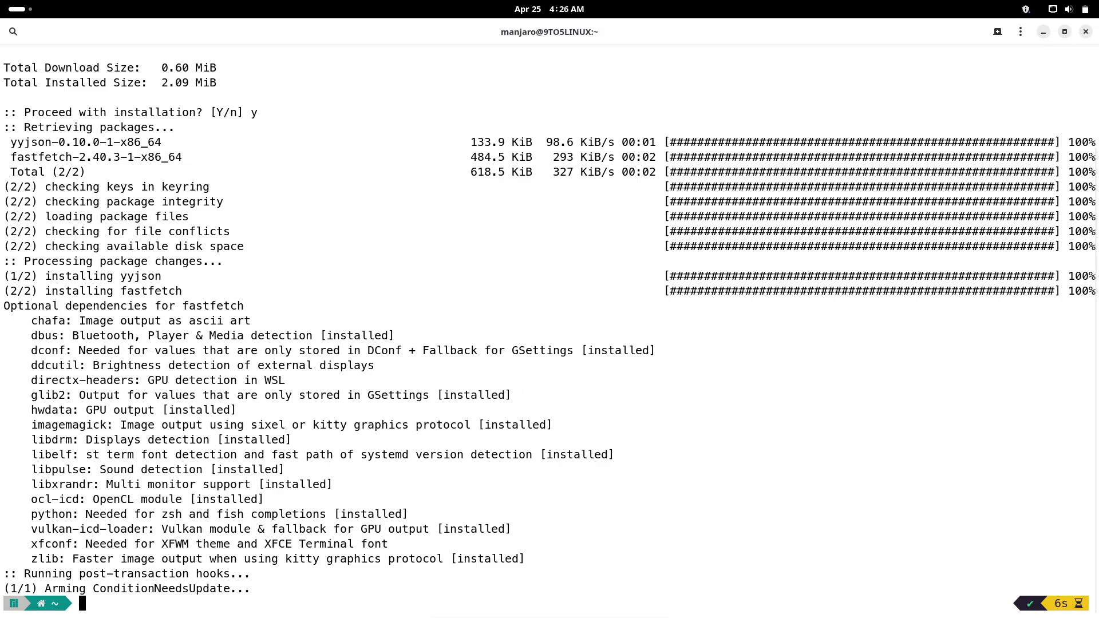
Maximize the Pamac updates window and view its About information
{"action": "left_click", "coordinate": [788, 174]}
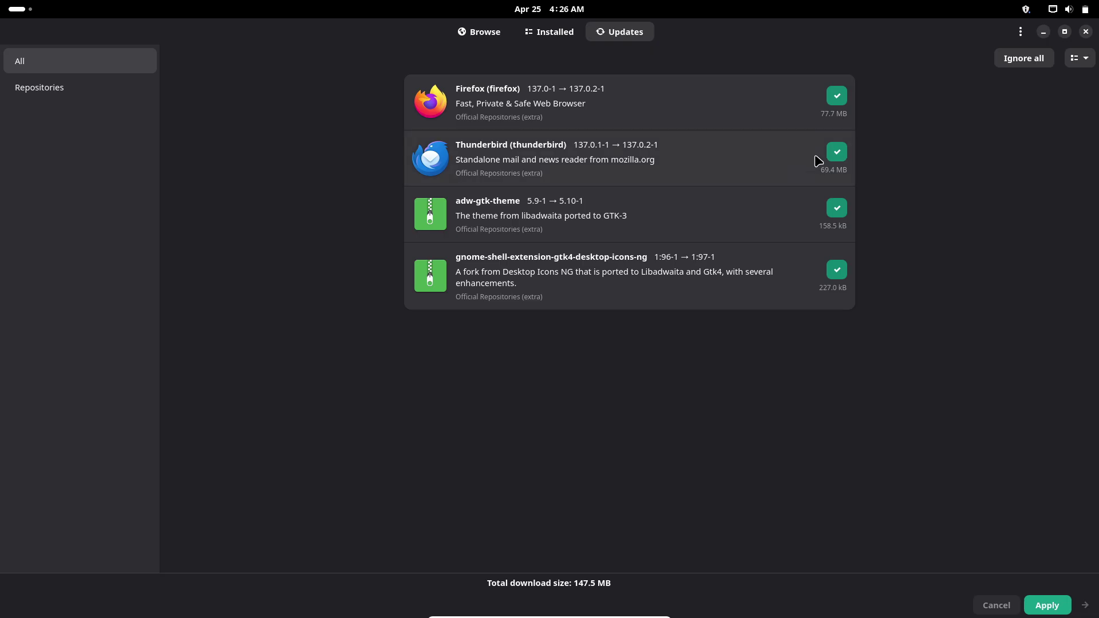
{"action": "left_click", "coordinate": [1020, 32]}
{"action": "left_click", "coordinate": [1013, 151]}
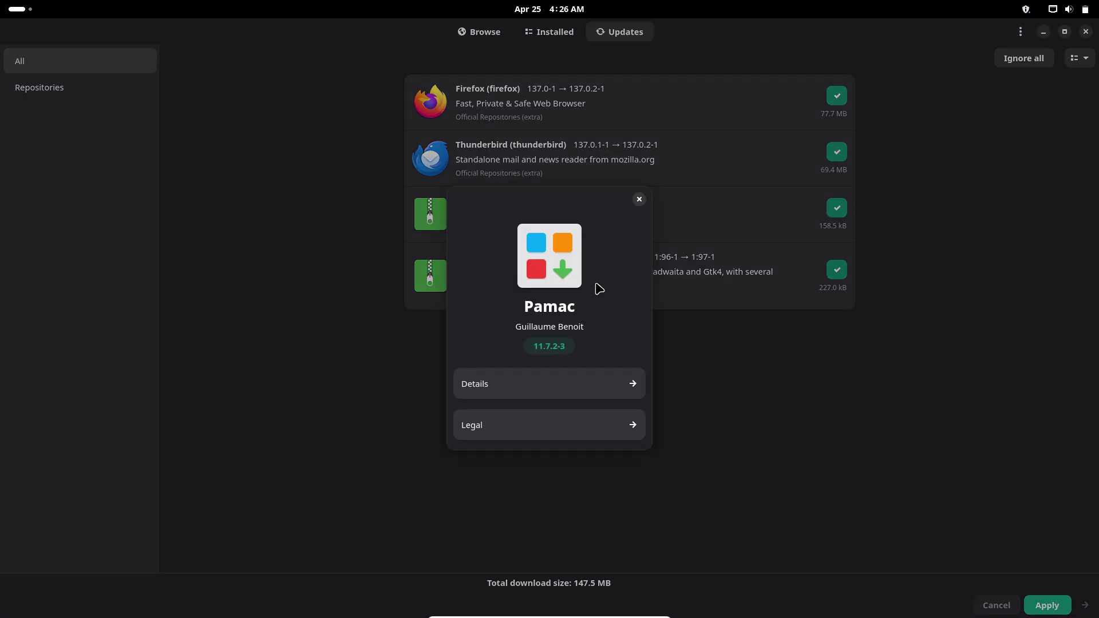
{"action": "left_click", "coordinate": [639, 199]}
{"action": "left_click", "coordinate": [1020, 32]}
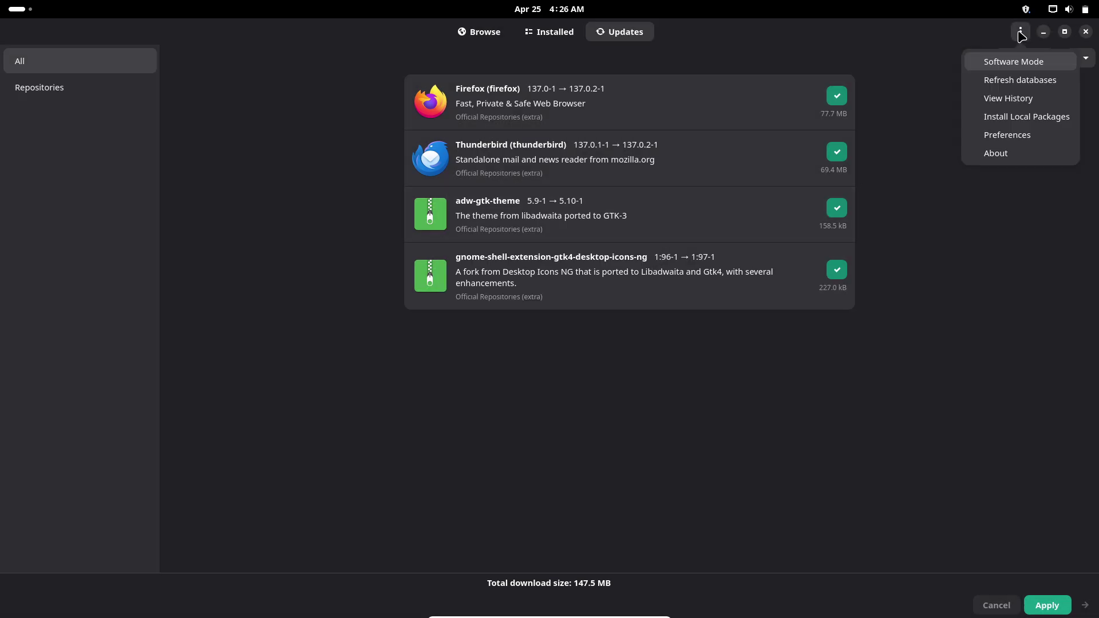
{"action": "left_click", "coordinate": [1056, 22]}
Turn off Dark Style in quick settings and recheck Pamac's About box in light style
{"action": "left_click", "coordinate": [1055, 11]}
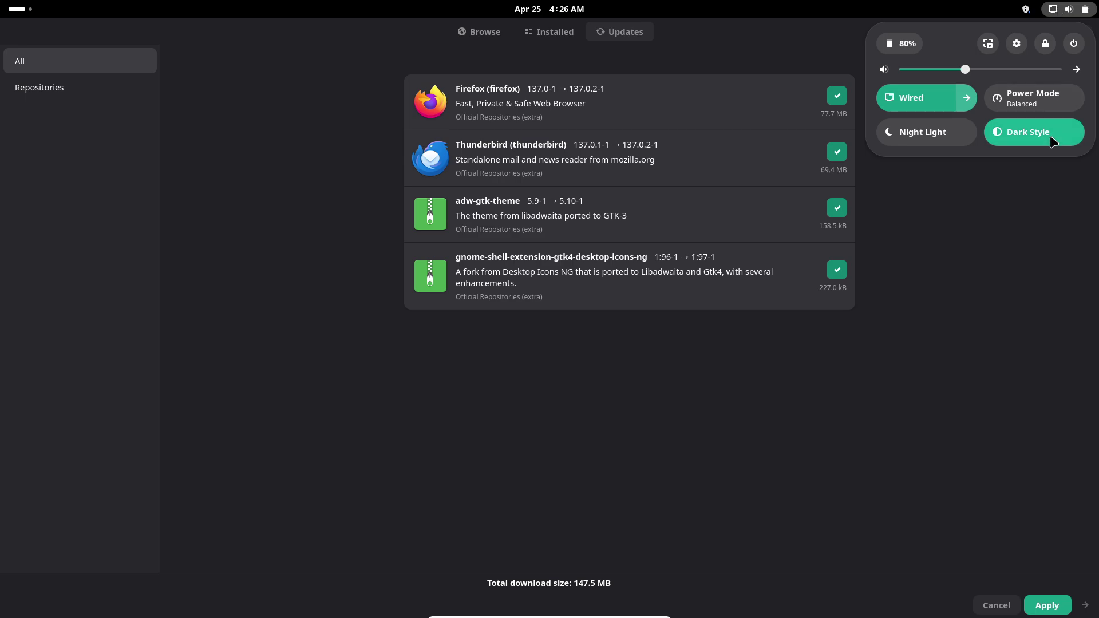
{"action": "left_click", "coordinate": [1059, 135]}
{"action": "left_click", "coordinate": [955, 187]}
{"action": "left_click", "coordinate": [1020, 33]}
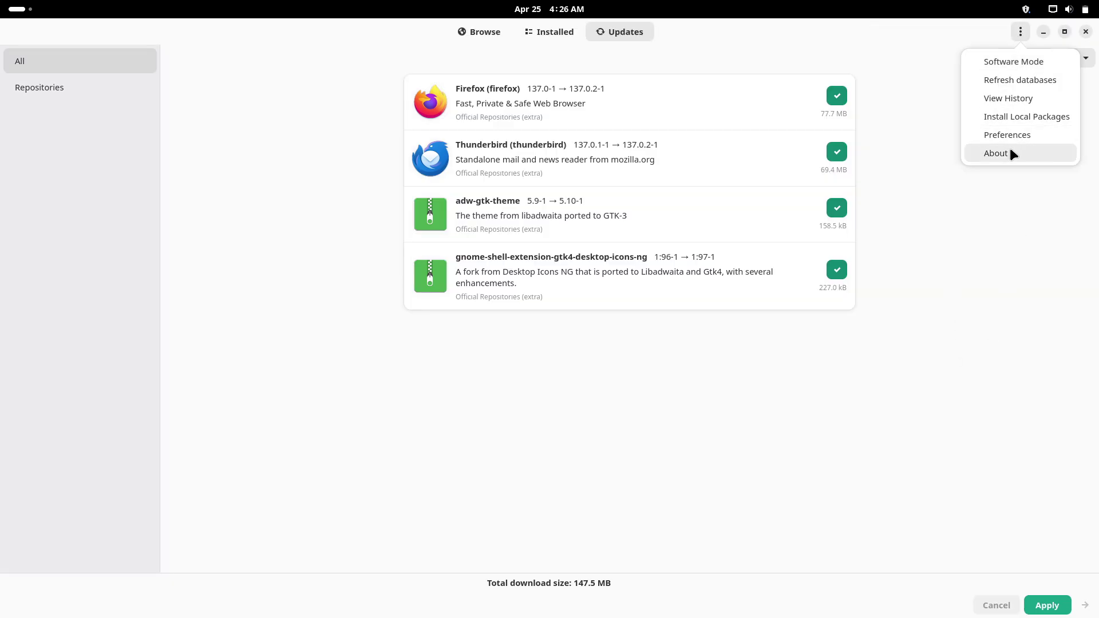
{"action": "left_click", "coordinate": [1011, 152]}
{"action": "left_click", "coordinate": [640, 199]}
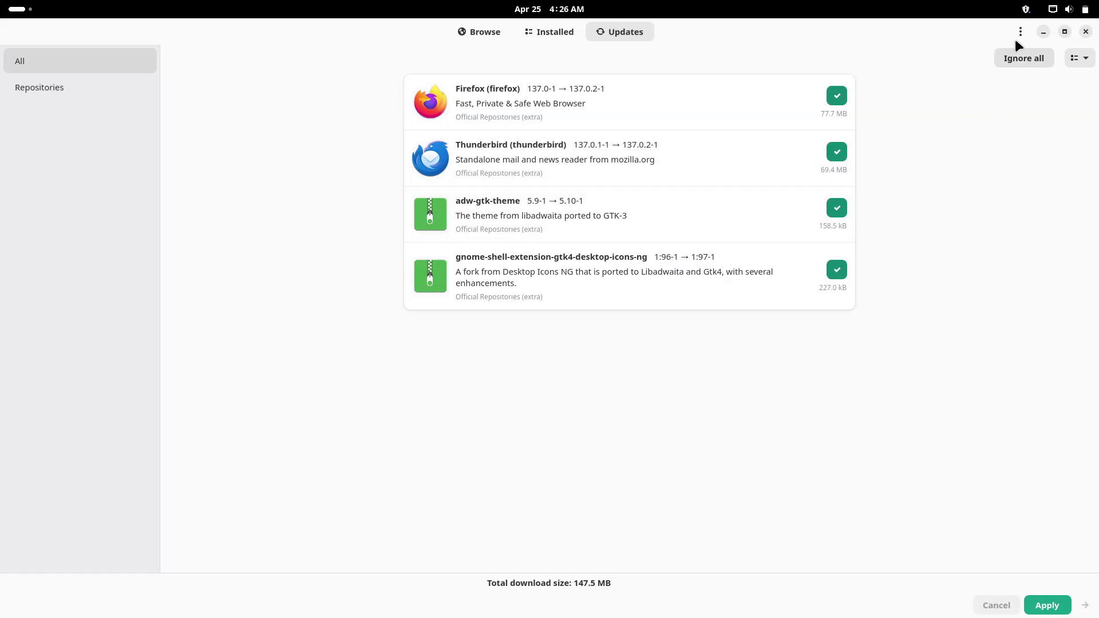
Open Pamac Preferences and view the Advanced and Third Party (AUR, Flatpak) tabs
{"action": "left_click", "coordinate": [1016, 34]}
{"action": "left_click", "coordinate": [1015, 131]}
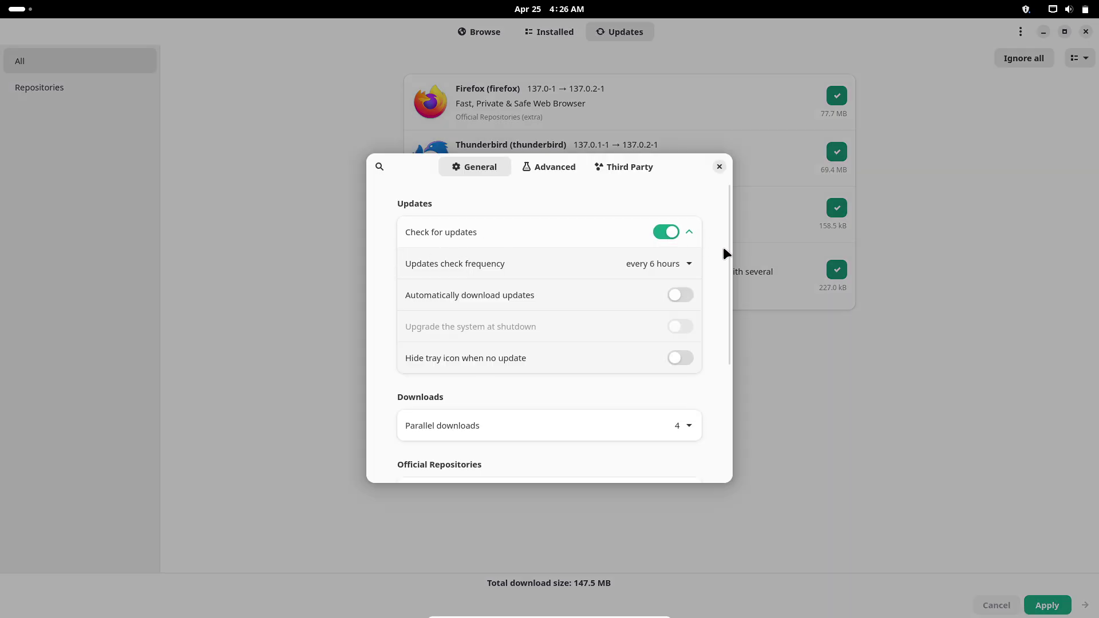
{"action": "left_click_drag", "start_coordinate": [724, 248], "coordinate": [710, 222]}
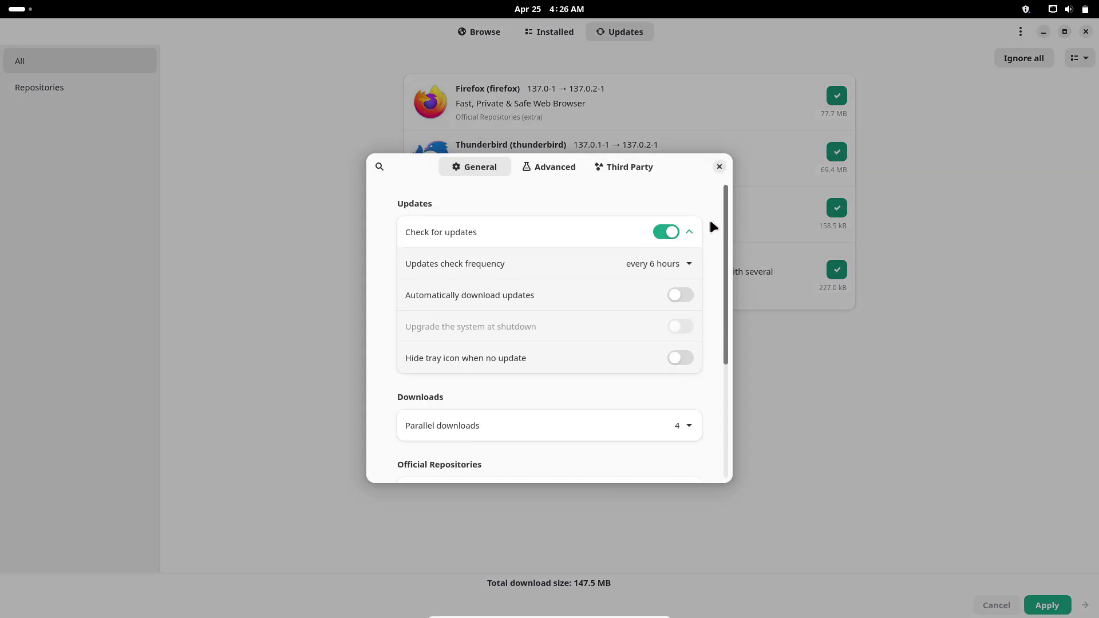
{"action": "left_click", "coordinate": [549, 168]}
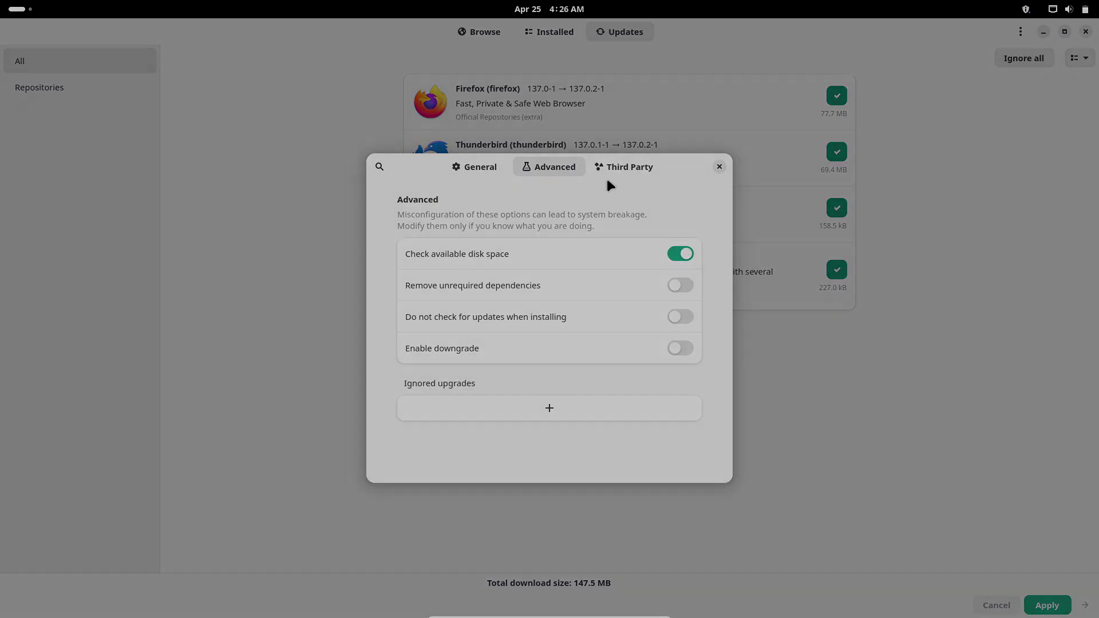
{"action": "left_click", "coordinate": [608, 166]}
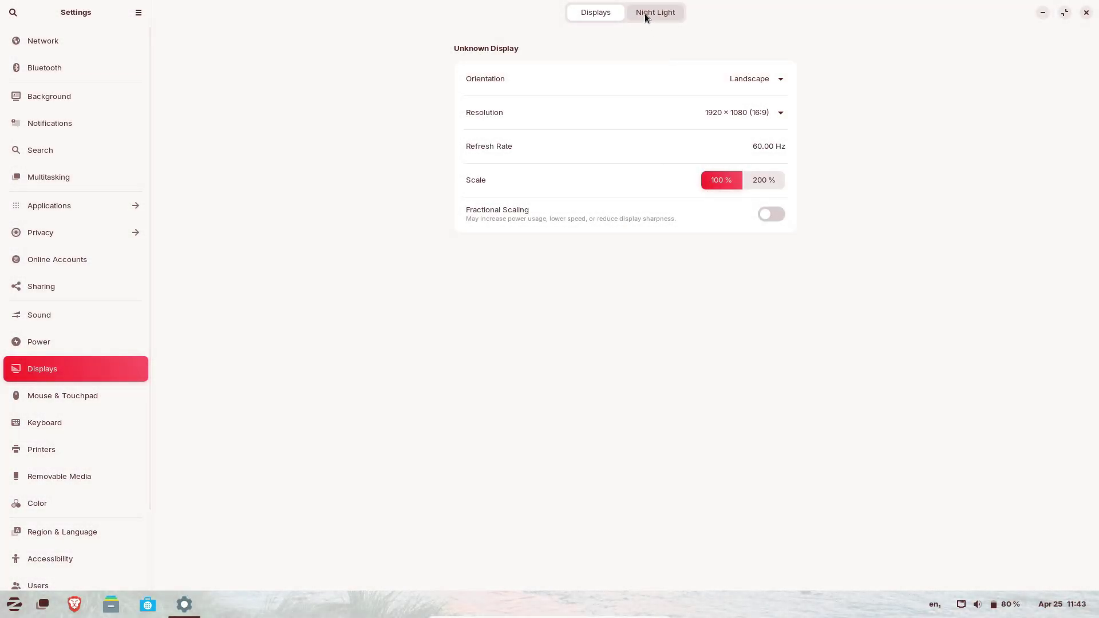
On the Night Light page, switch Night Light on and back off
{"action": "left_click", "coordinate": [646, 17]}
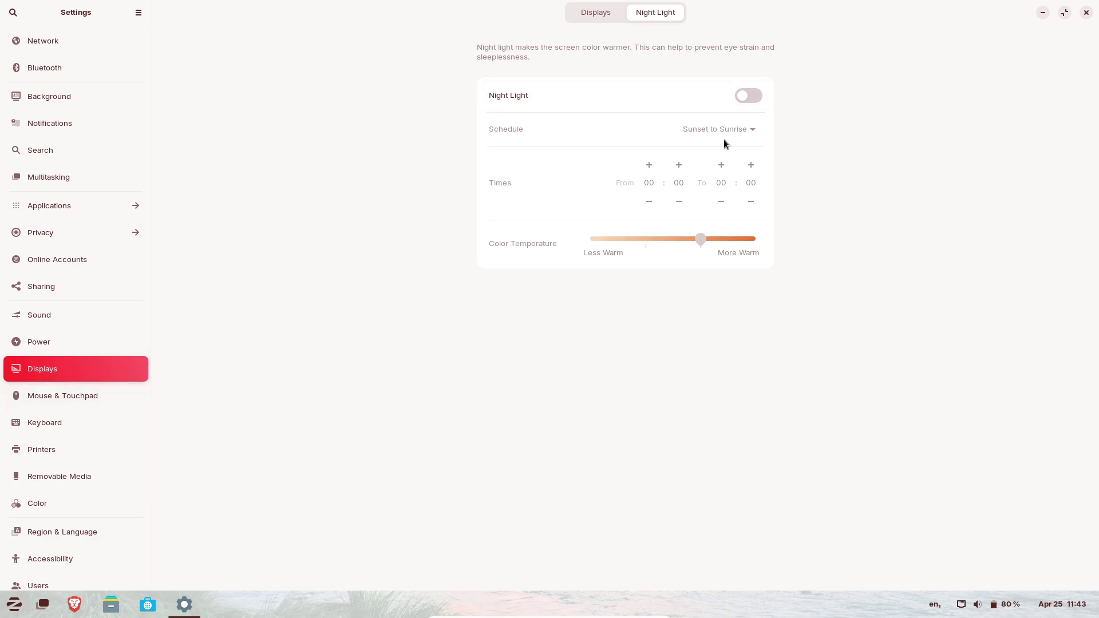
{"action": "left_click", "coordinate": [748, 96]}
{"action": "left_click", "coordinate": [748, 96]}
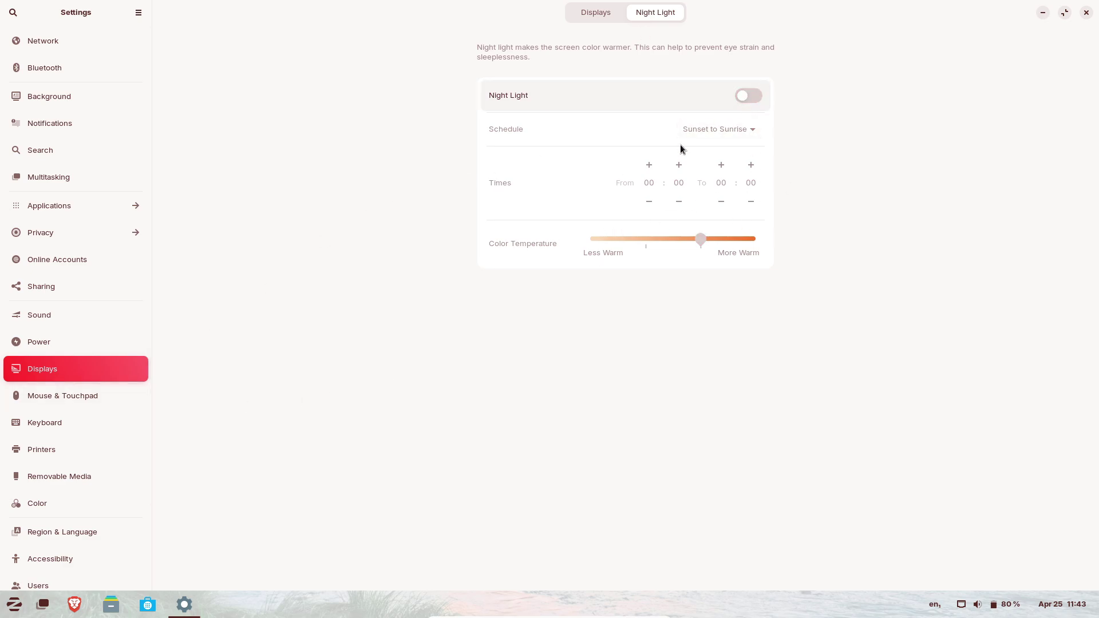
Browse the Mouse & Touchpad, Keyboard, Printers, Removable Media and Color settings pages
{"action": "left_click", "coordinate": [90, 404]}
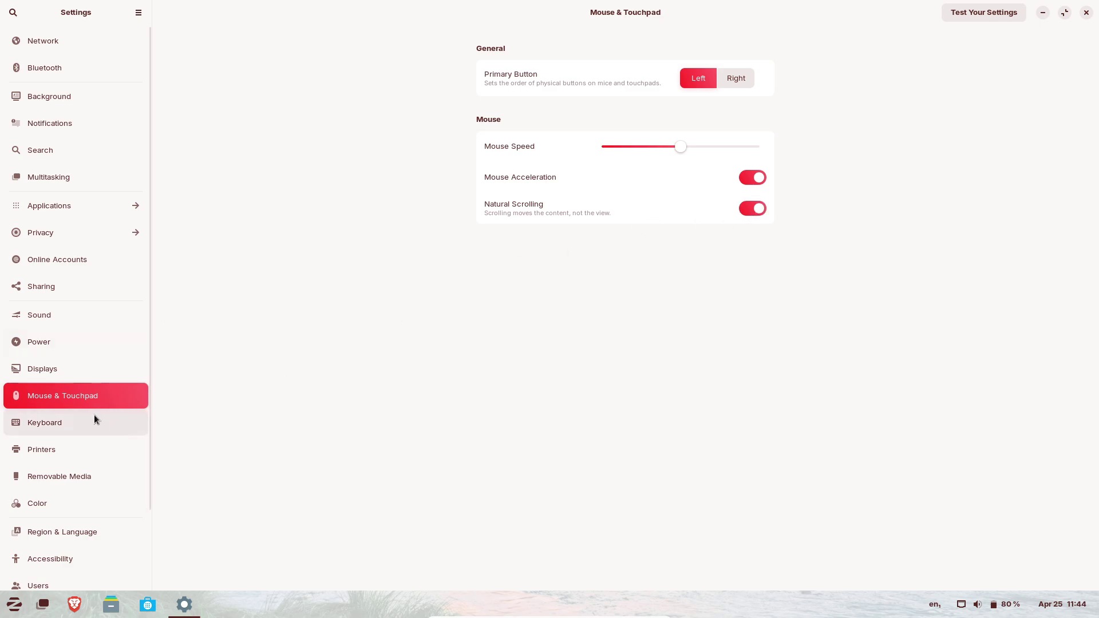
{"action": "left_click", "coordinate": [76, 427]}
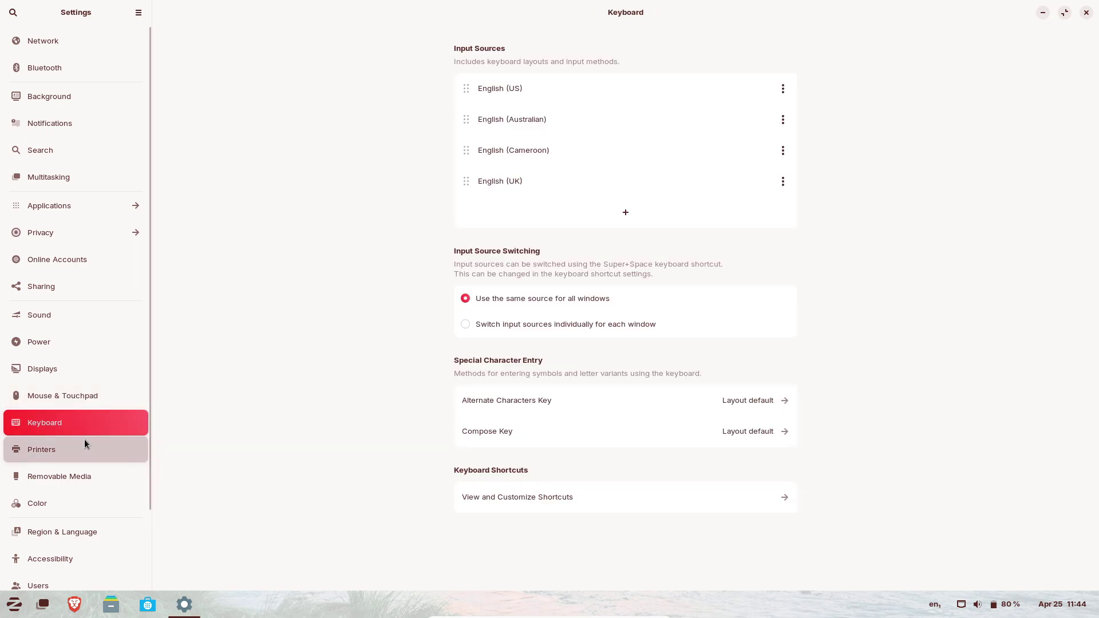
{"action": "left_click", "coordinate": [84, 442]}
{"action": "left_click", "coordinate": [96, 472]}
{"action": "left_click", "coordinate": [96, 503]}
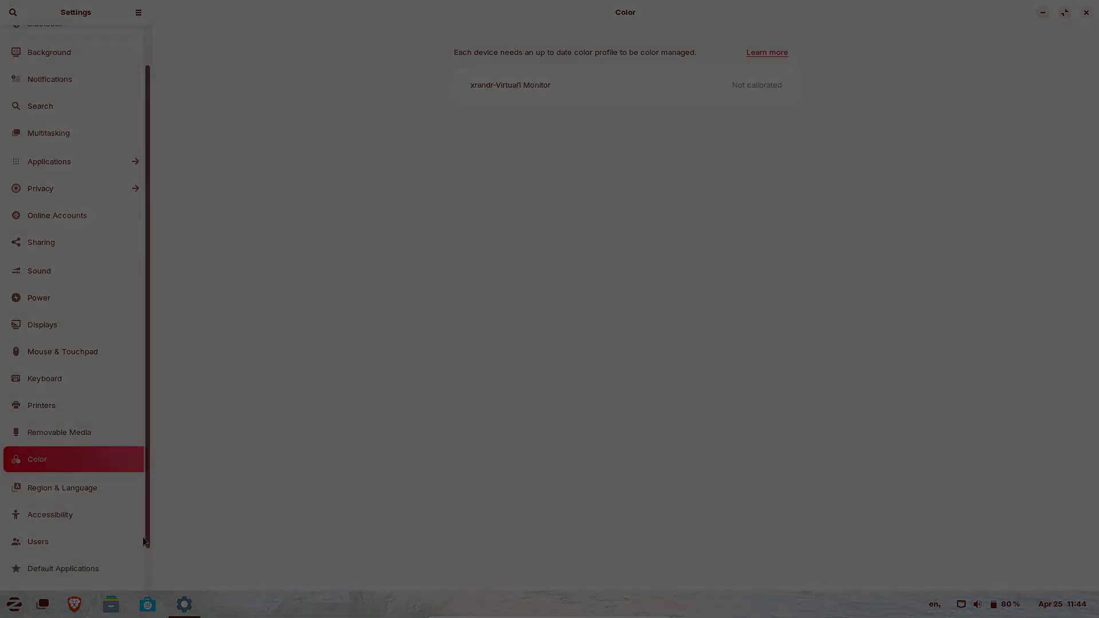
Enable Flatpak support under Third Party preferences and close Preferences
{"action": "scroll", "coordinate": [97, 458], "scroll_direction": "down", "scroll_amount": 2}
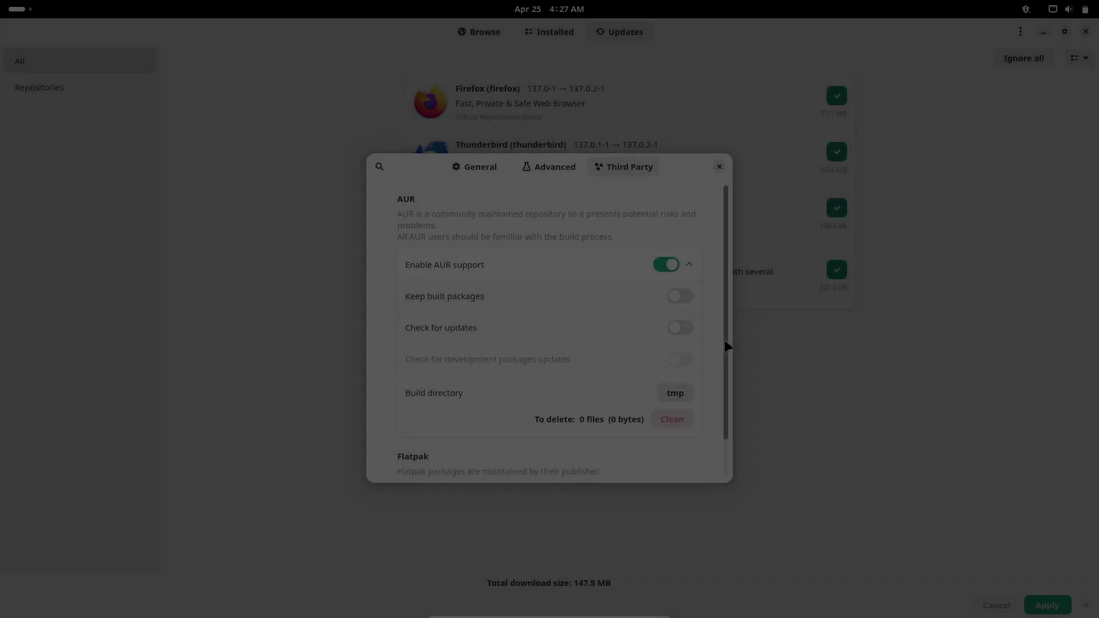
{"action": "scroll", "coordinate": [703, 423], "scroll_direction": "down", "scroll_amount": 1}
{"action": "left_click", "coordinate": [664, 454]}
{"action": "scroll", "coordinate": [709, 462], "scroll_direction": "down", "scroll_amount": 1}
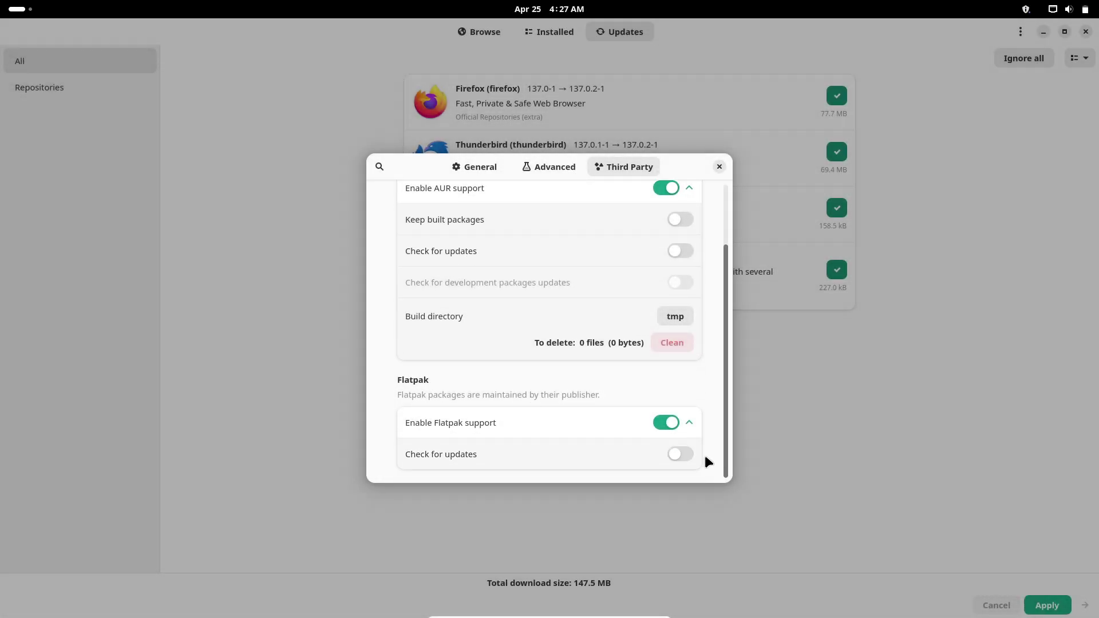
{"action": "left_click", "coordinate": [719, 167]}
View the Firefox 137.0-1 update details and its ⋮ options menu
{"action": "left_click", "coordinate": [587, 94]}
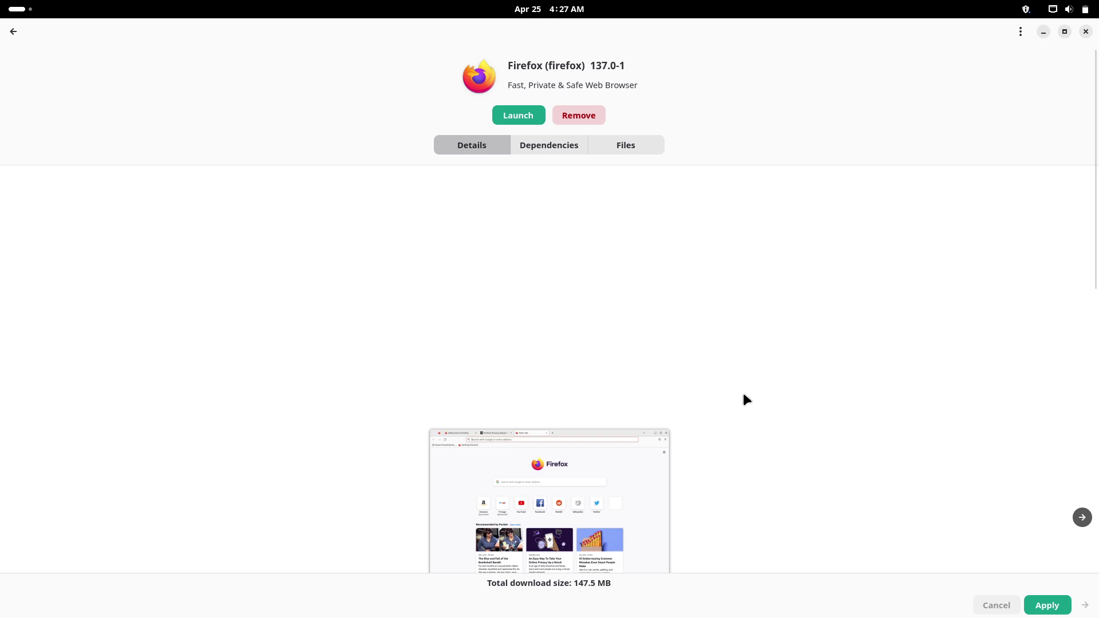
{"action": "left_click", "coordinate": [1020, 32]}
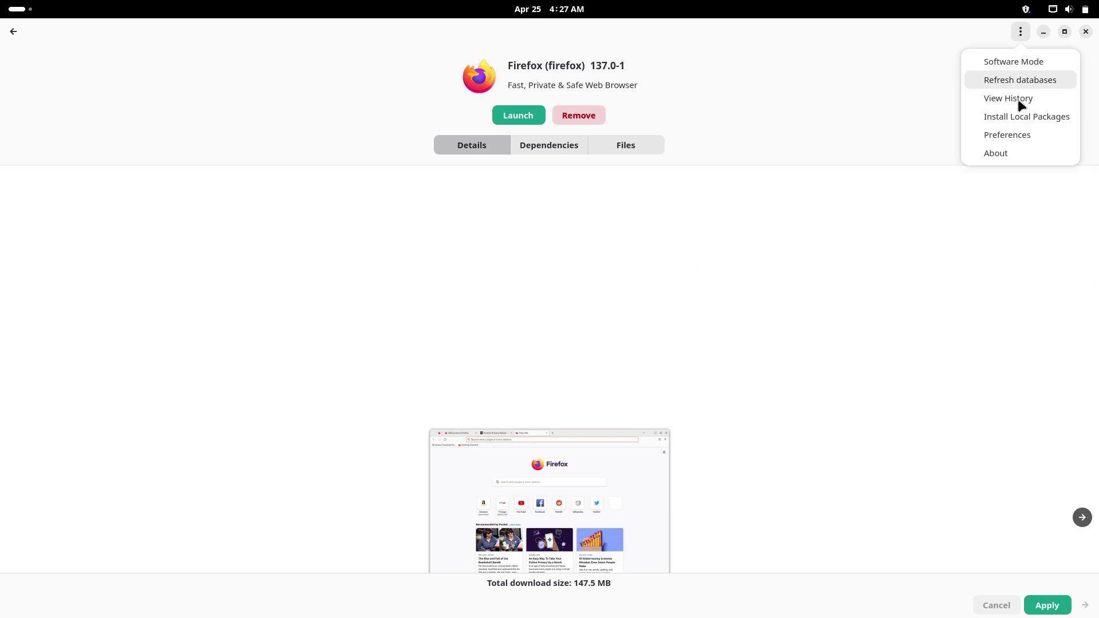
{"action": "left_click", "coordinate": [1086, 32]}
Run fastfetch for the Manjaro system summary, then cat /etc/issue
{"action": "left_click", "coordinate": [1086, 32]}
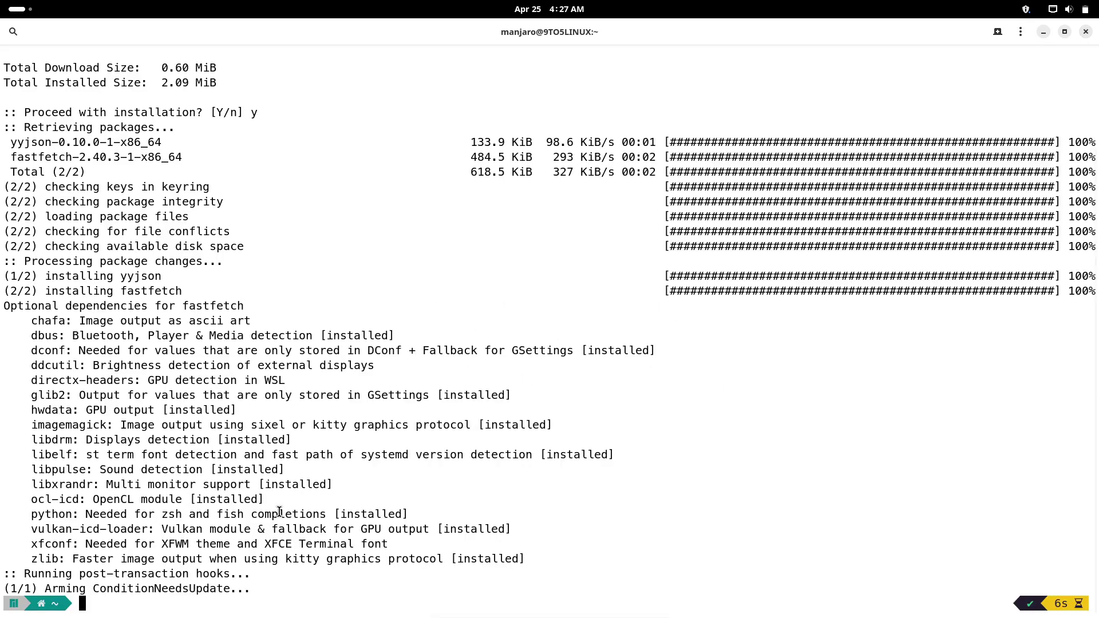
{"action": "type", "text": "fastfetch"}
{"action": "key", "text": "Return"}
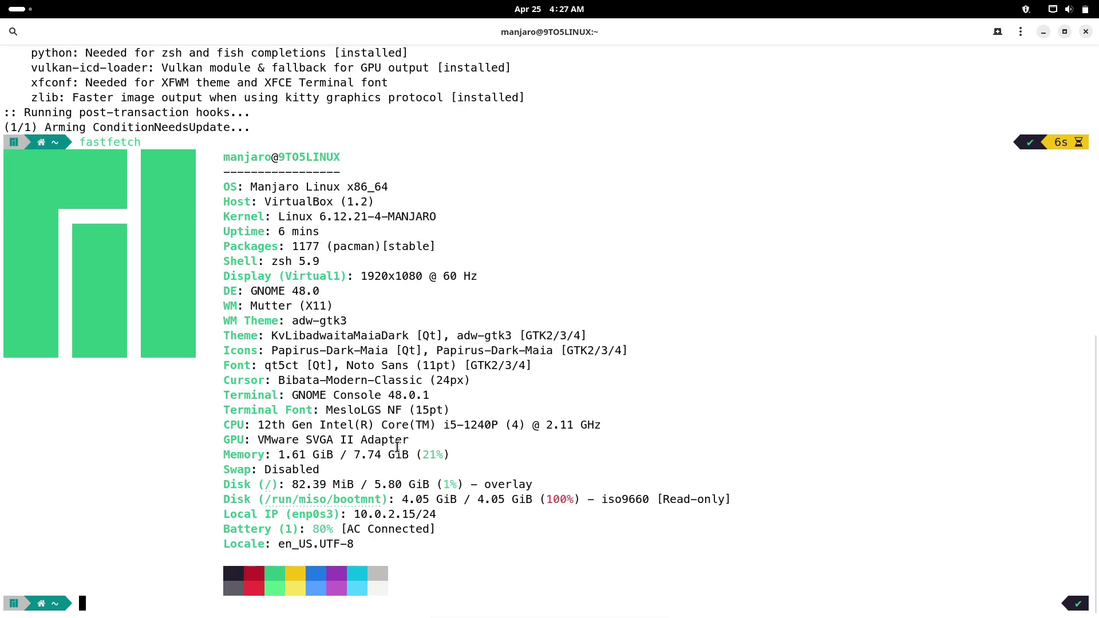
{"action": "type", "text": "cat /e"}
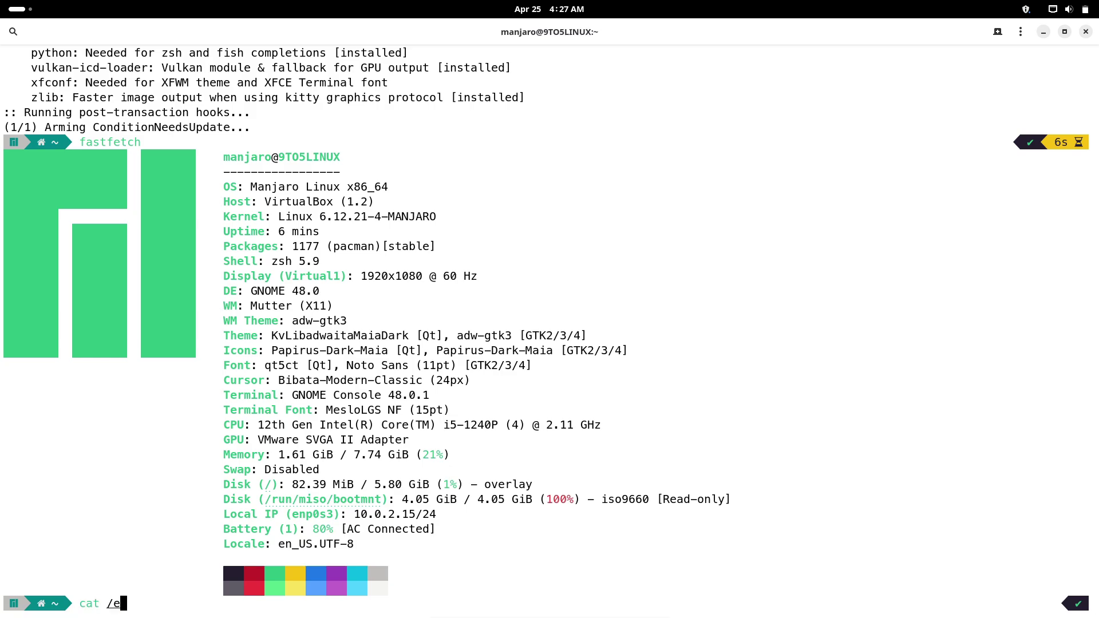
{"action": "type", "text": "tc/issue"}
{"action": "key", "text": "Return"}
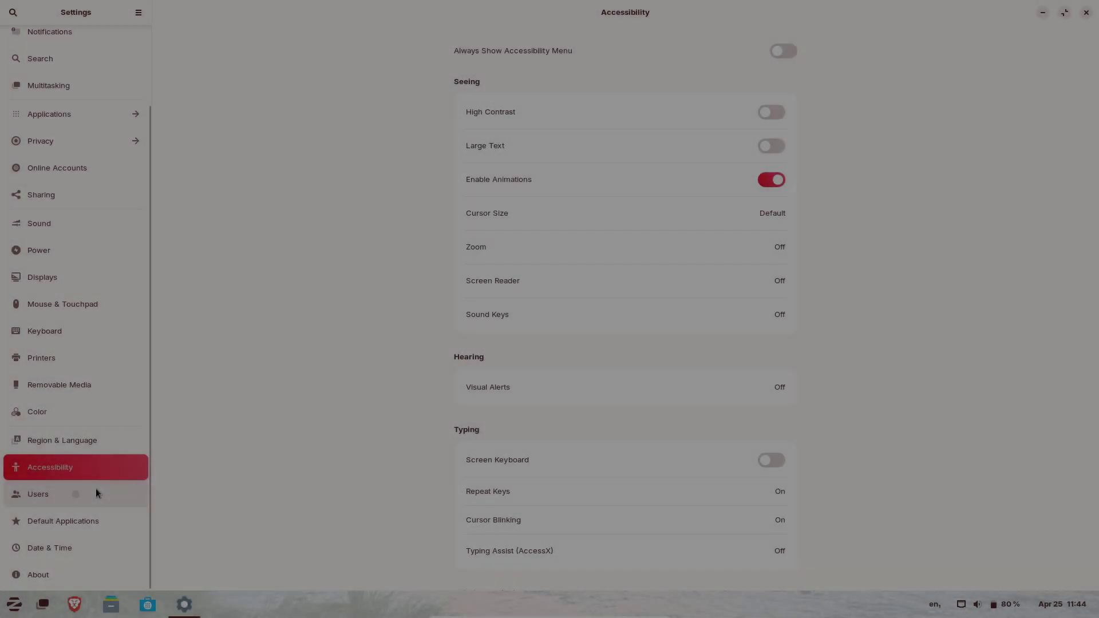
Check the Users, Default Applications, Date & Time and About pages, then close Settings
{"action": "left_click", "coordinate": [95, 492]}
{"action": "left_click", "coordinate": [97, 518]}
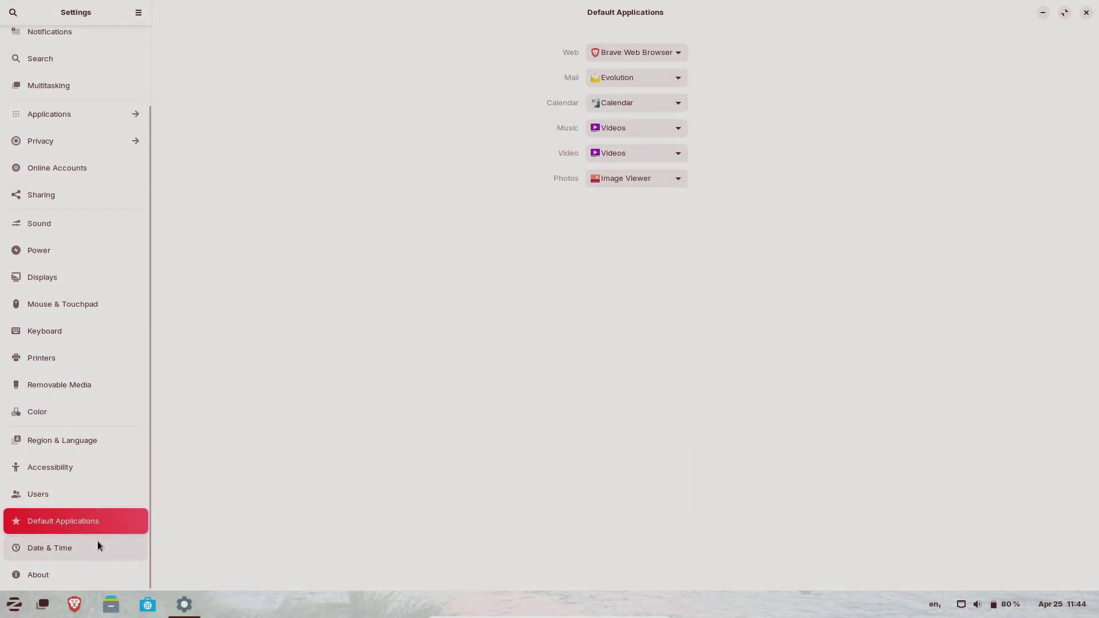
{"action": "left_click", "coordinate": [97, 548]}
{"action": "left_click", "coordinate": [98, 570]}
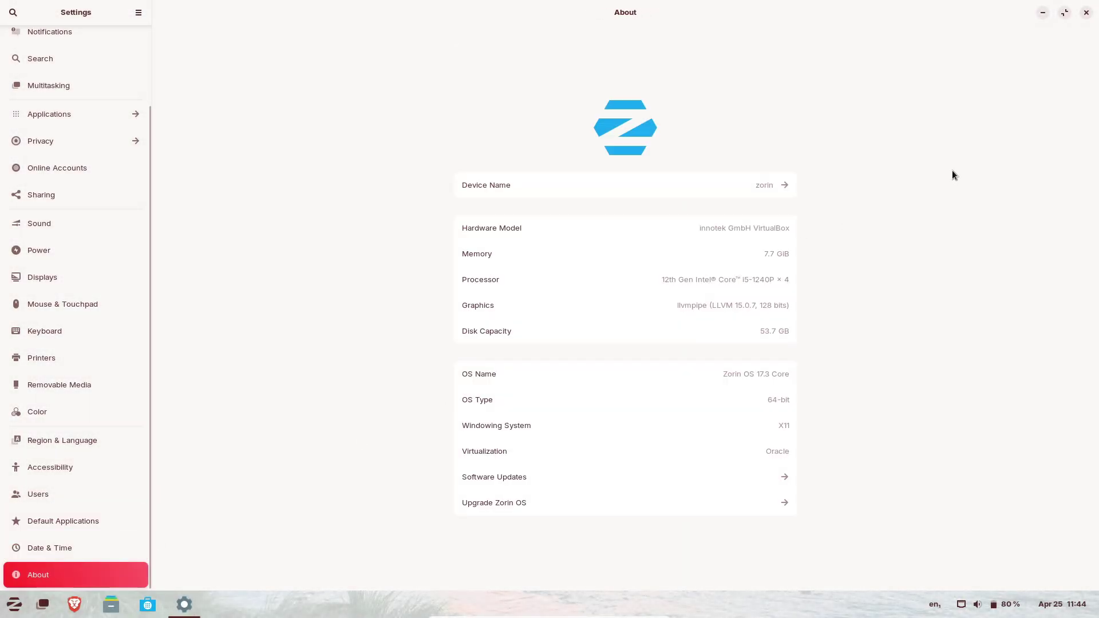
{"action": "left_click", "coordinate": [1087, 13]}
Find Terminal by searching 'ter' in the Zorin menu's All Apps list and launch it
{"action": "left_click", "coordinate": [17, 602]}
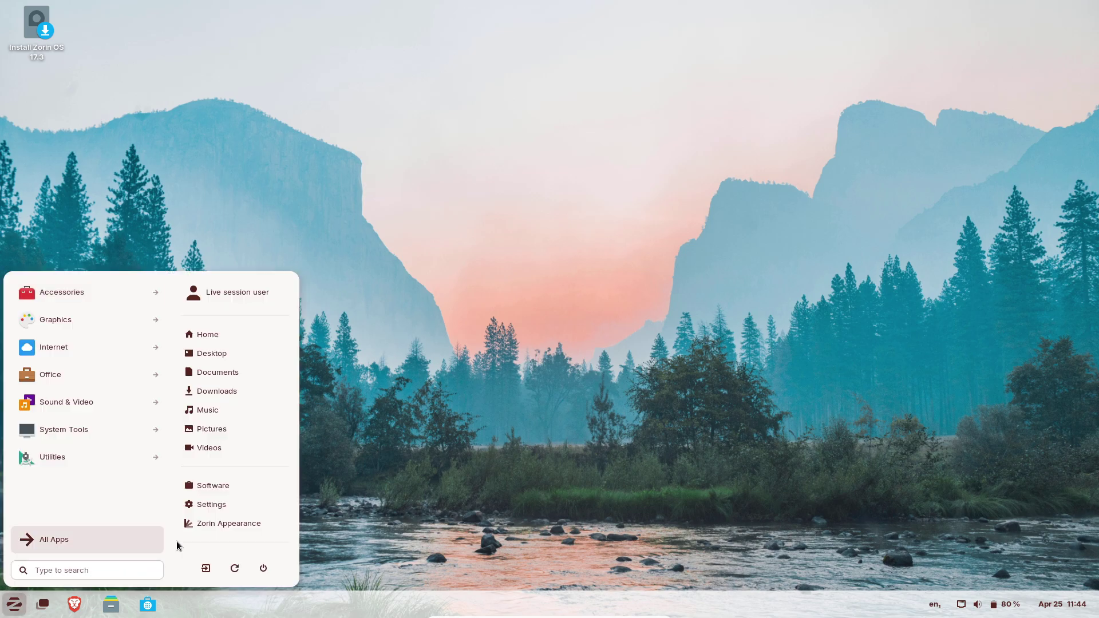
{"action": "left_click", "coordinate": [81, 544]}
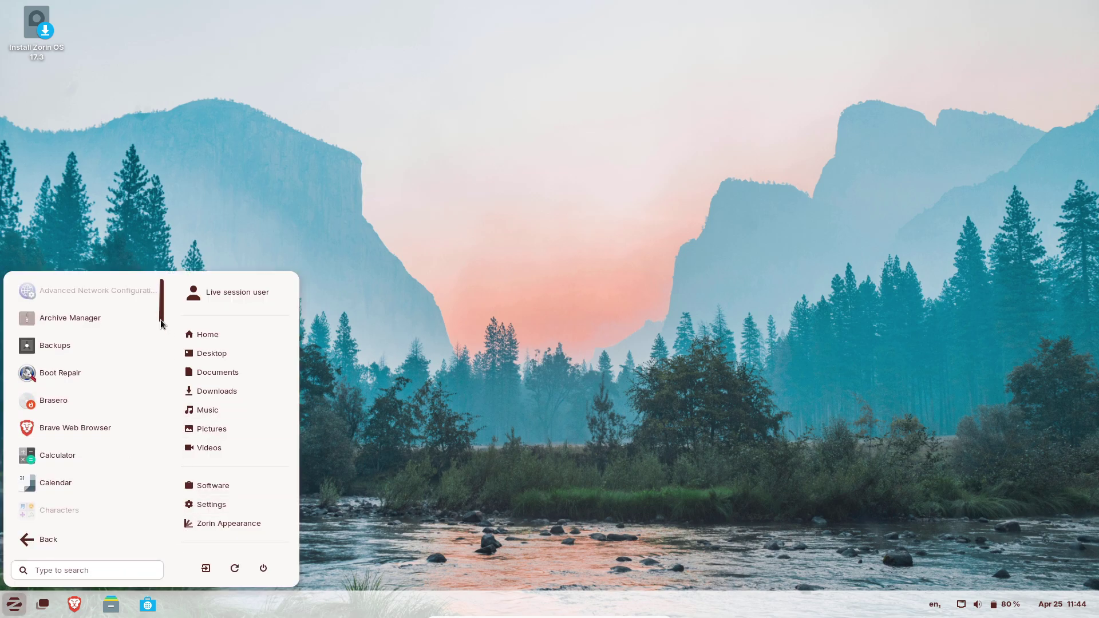
{"action": "left_click_drag", "start_coordinate": [162, 309], "coordinate": [169, 496]}
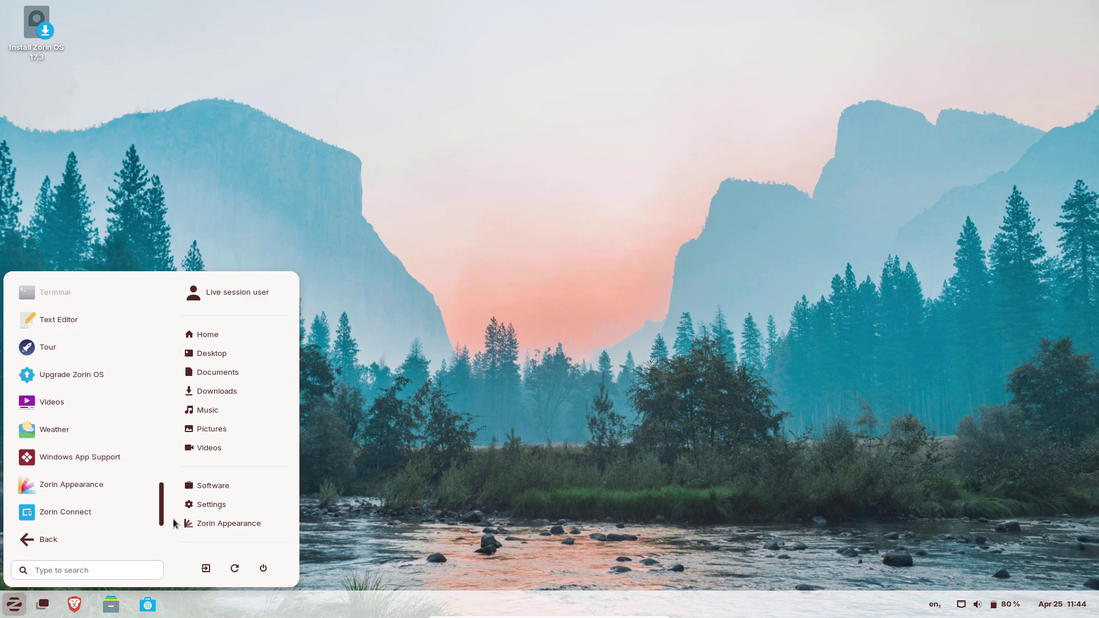
{"action": "scroll", "coordinate": [161, 506], "scroll_direction": "up", "scroll_amount": 20}
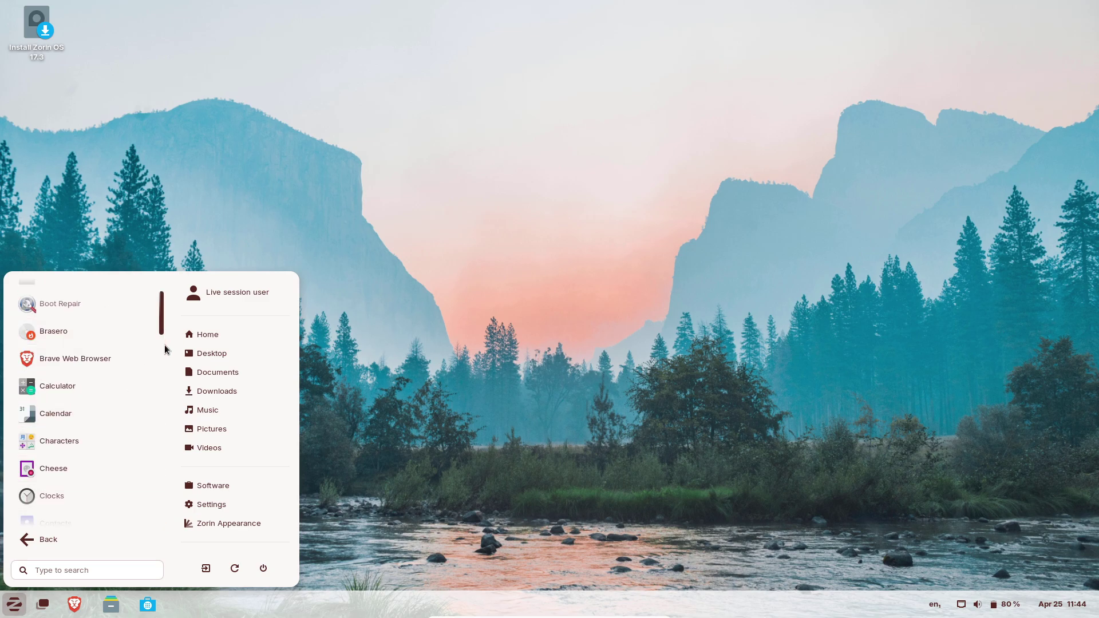
{"action": "left_click_drag", "start_coordinate": [162, 329], "coordinate": [166, 497]}
{"action": "scroll", "coordinate": [84, 403], "scroll_direction": "up", "scroll_amount": 15}
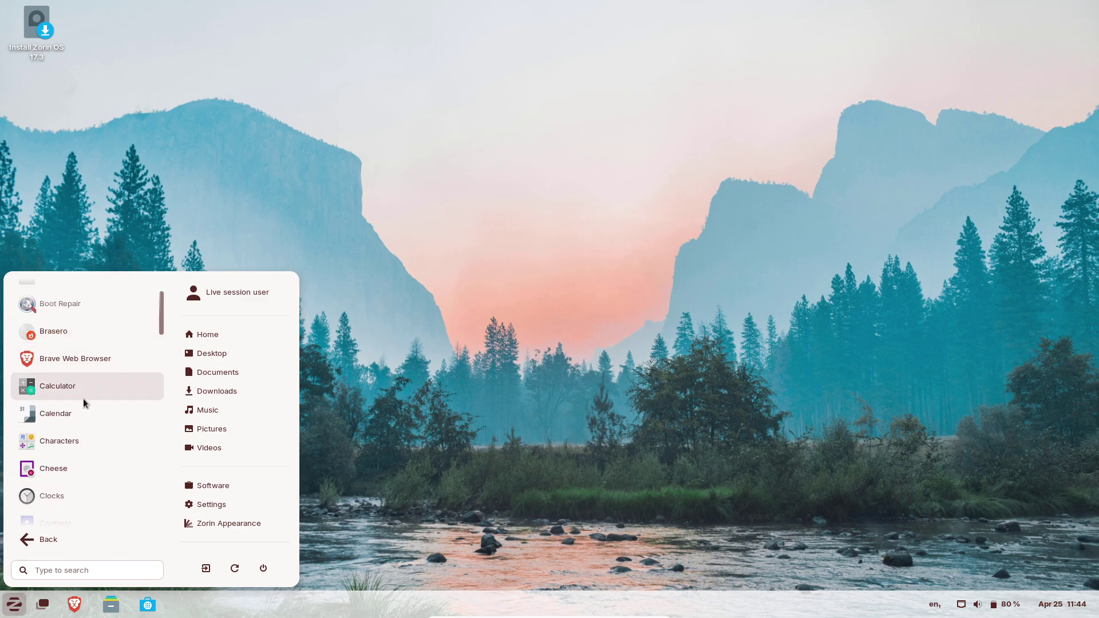
{"action": "left_click", "coordinate": [78, 570]}
{"action": "type", "text": "ter"}
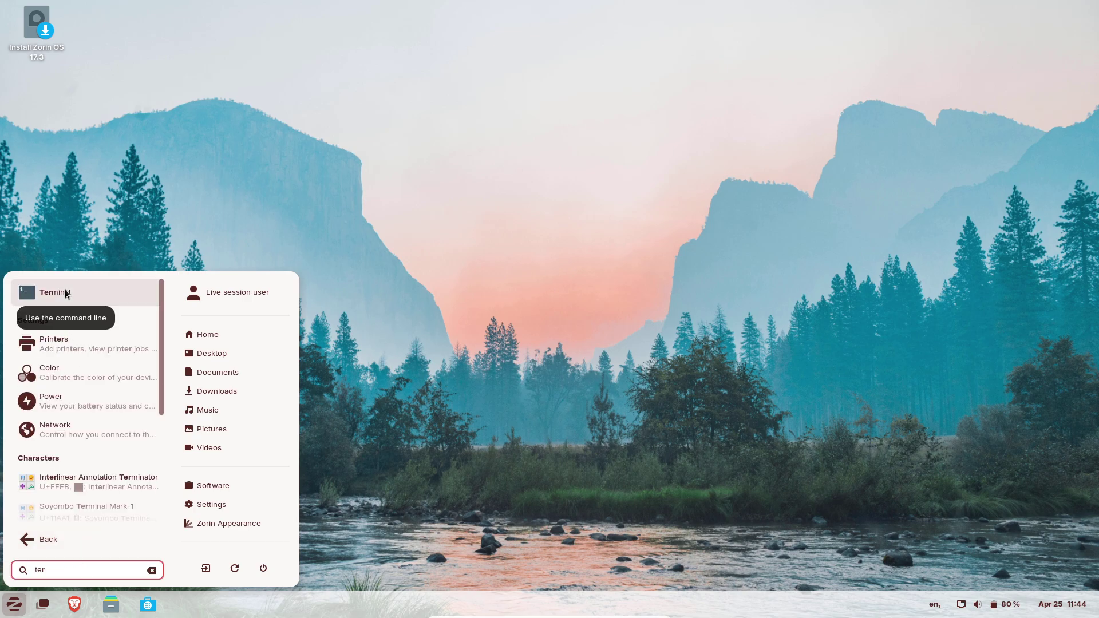
{"action": "left_click", "coordinate": [65, 292]}
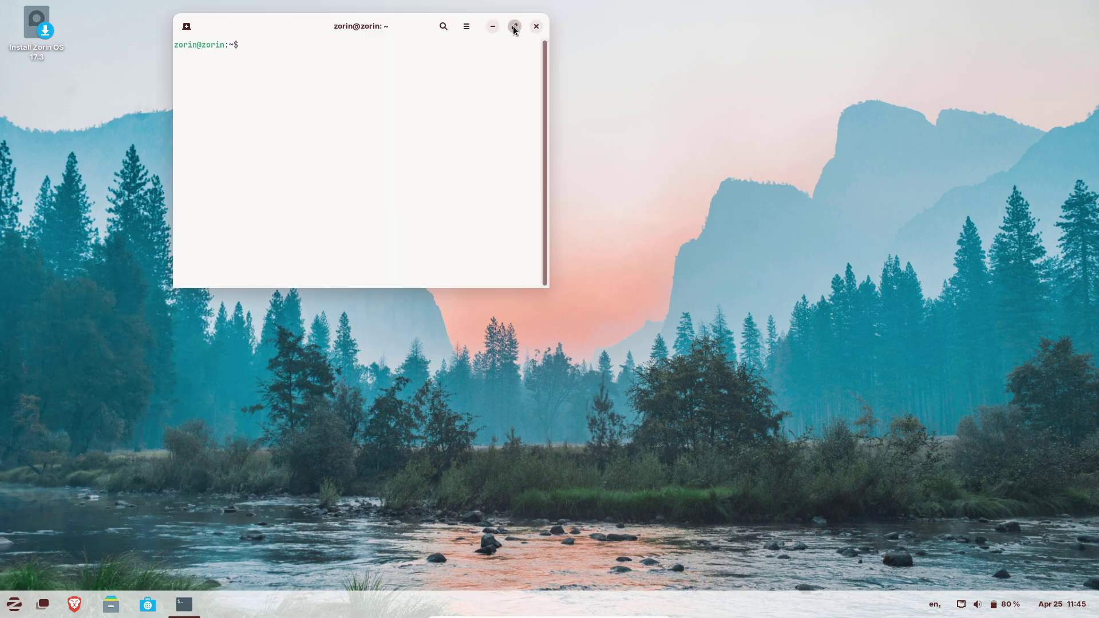
Maximize the terminal window and zoom in its text twice
{"action": "left_click", "coordinate": [515, 27]}
{"action": "left_click", "coordinate": [1012, 15]}
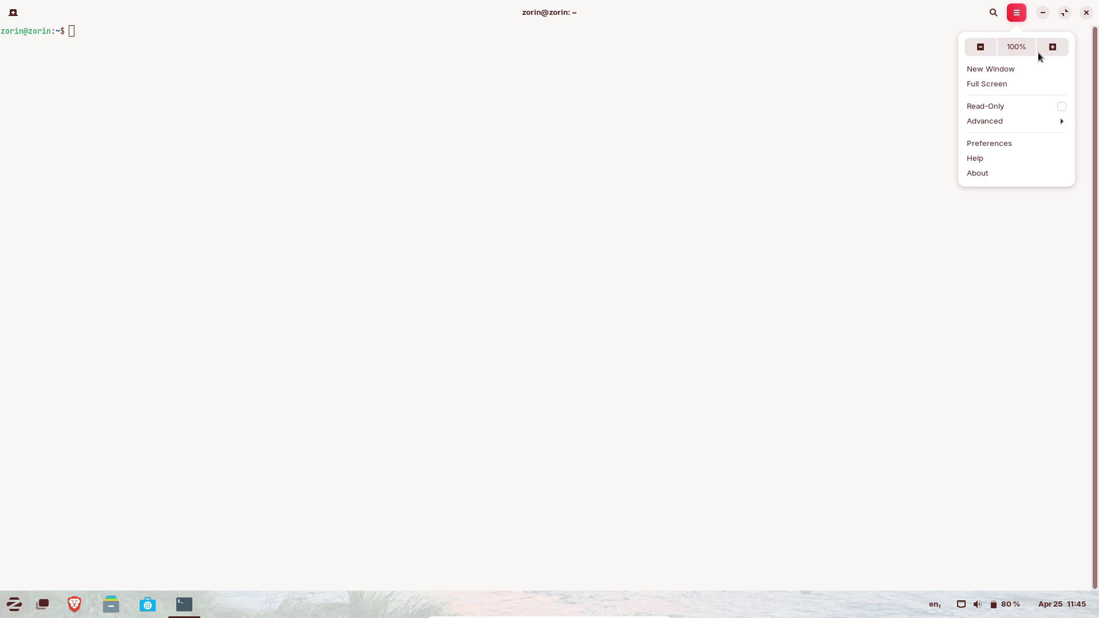
{"action": "left_click", "coordinate": [1045, 51]}
{"action": "left_click", "coordinate": [1022, 18]}
{"action": "left_click", "coordinate": [1053, 47]}
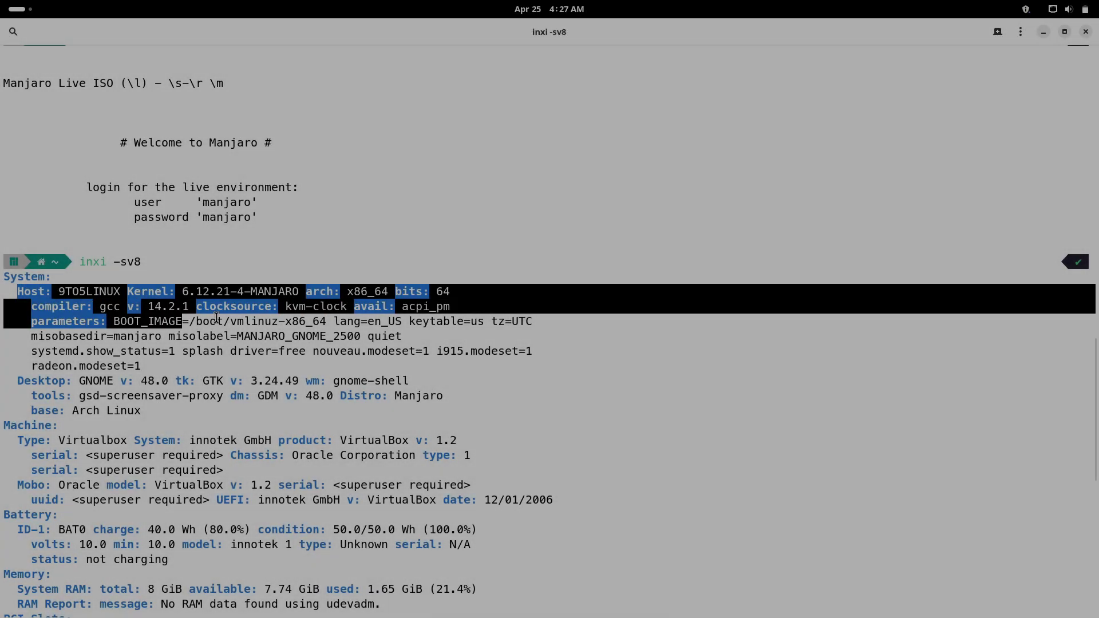
Select the System, Desktop and Battery sections of the inxi -sv8 report, scroll to its end, and restore the window
{"action": "left_click_drag", "start_coordinate": [217, 319], "coordinate": [196, 312]}
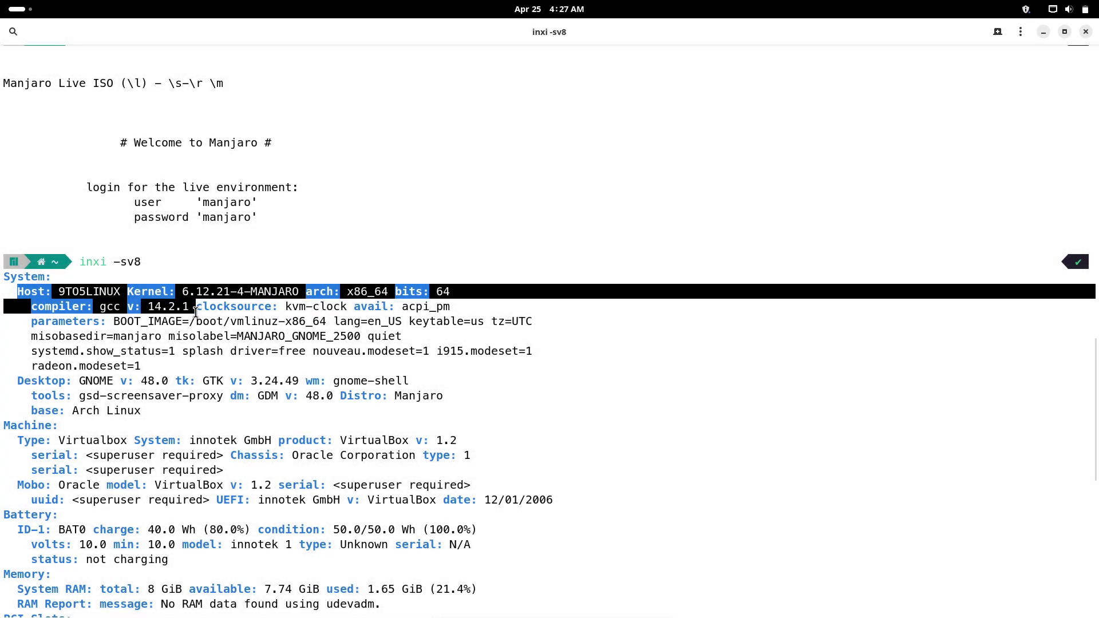
{"action": "scroll", "coordinate": [1092, 361], "scroll_direction": "down", "scroll_amount": 2}
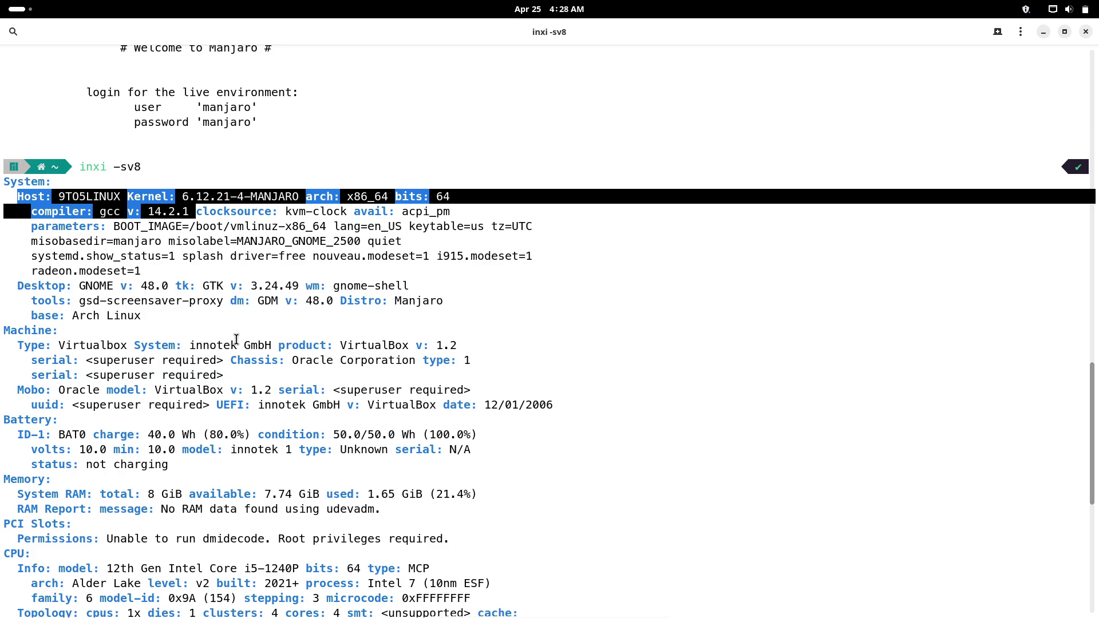
{"action": "left_click_drag", "start_coordinate": [16, 285], "coordinate": [150, 316]}
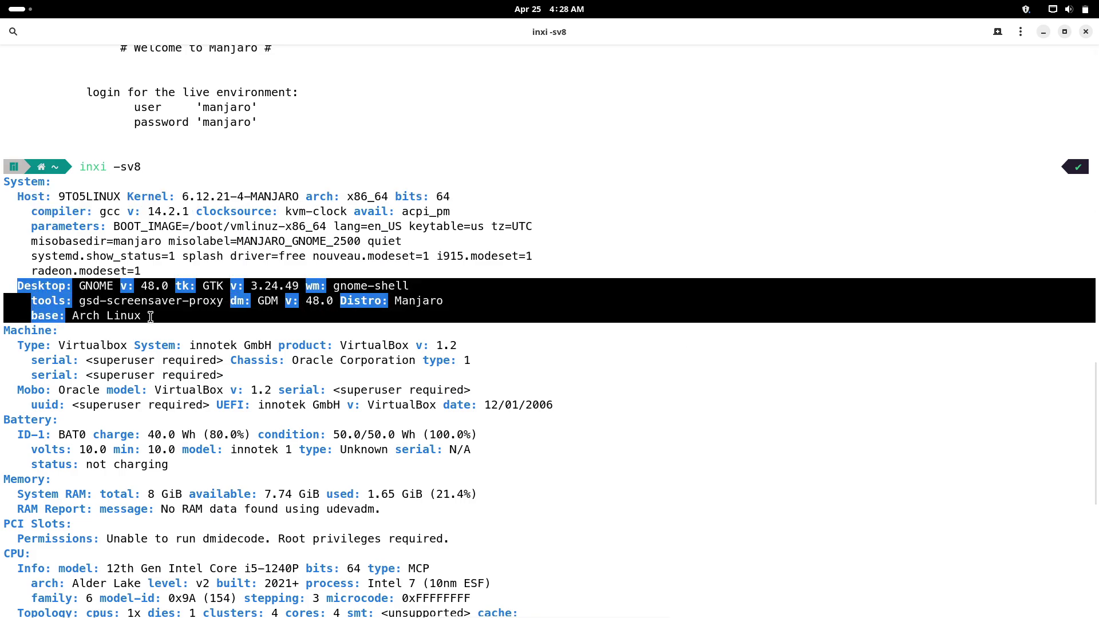
{"action": "scroll", "coordinate": [1090, 384], "scroll_direction": "down", "scroll_amount": 4}
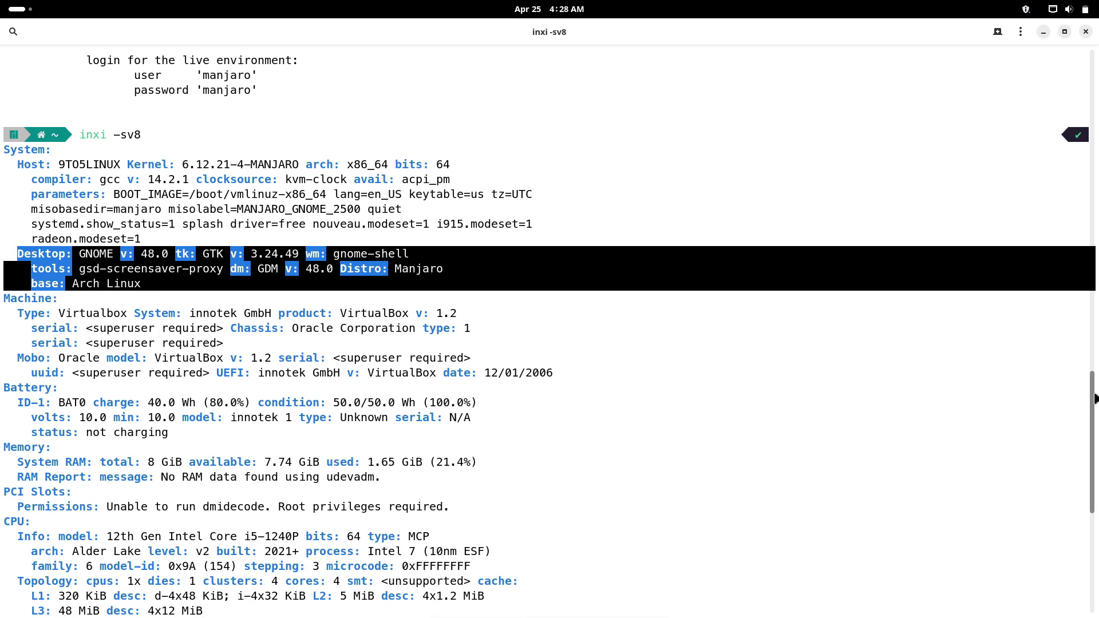
{"action": "left_click_drag", "start_coordinate": [5, 236], "coordinate": [179, 285]}
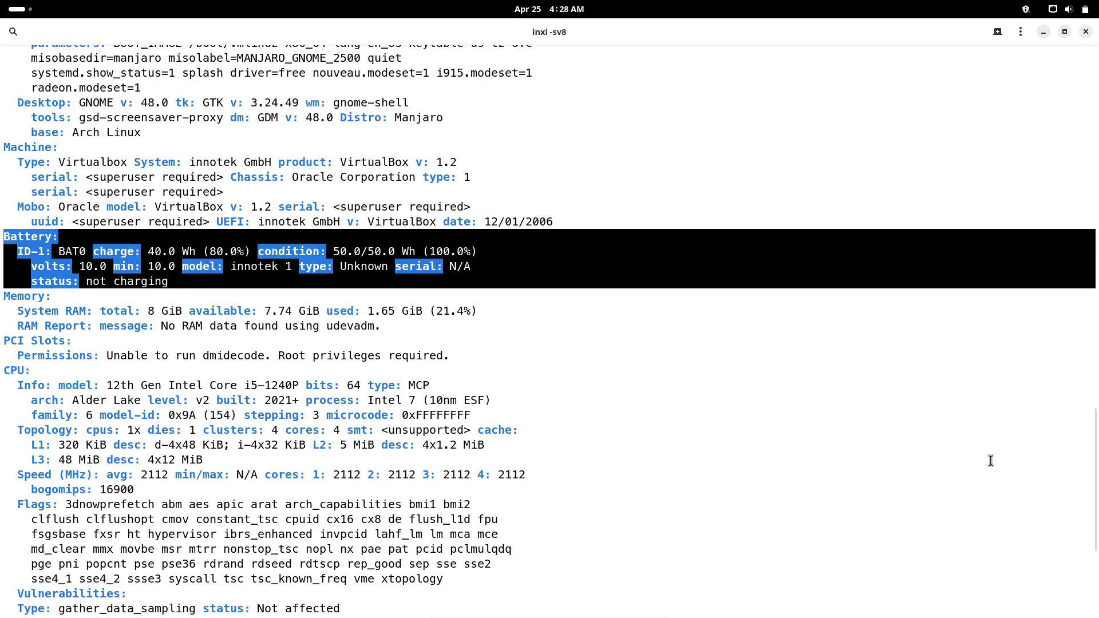
{"action": "scroll", "coordinate": [1093, 561], "scroll_direction": "down", "scroll_amount": 5}
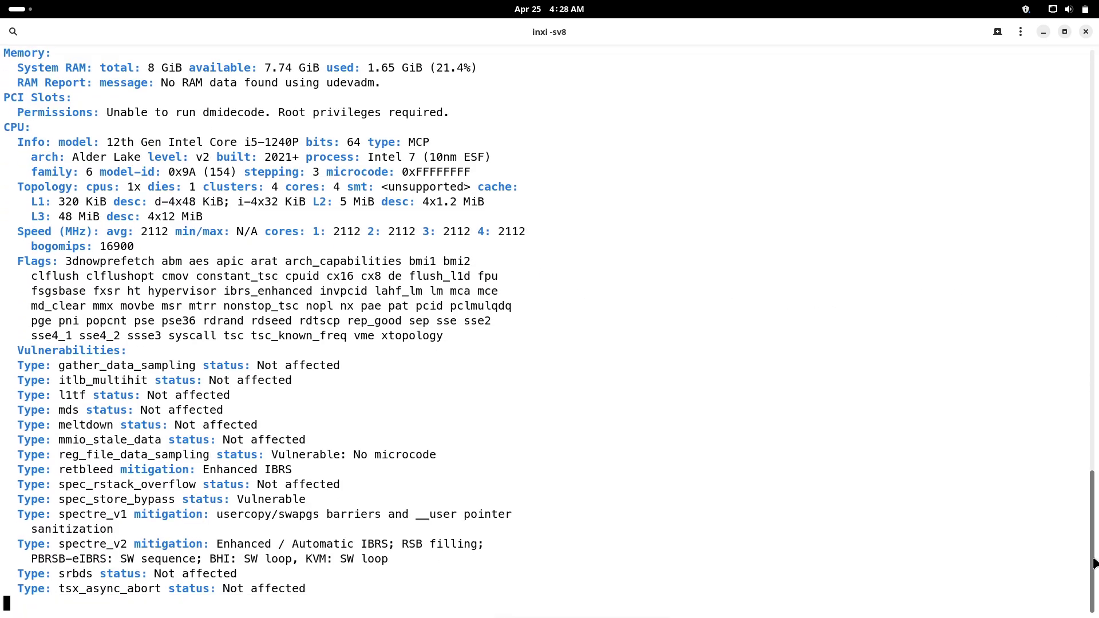
{"action": "left_click", "coordinate": [1064, 33]}
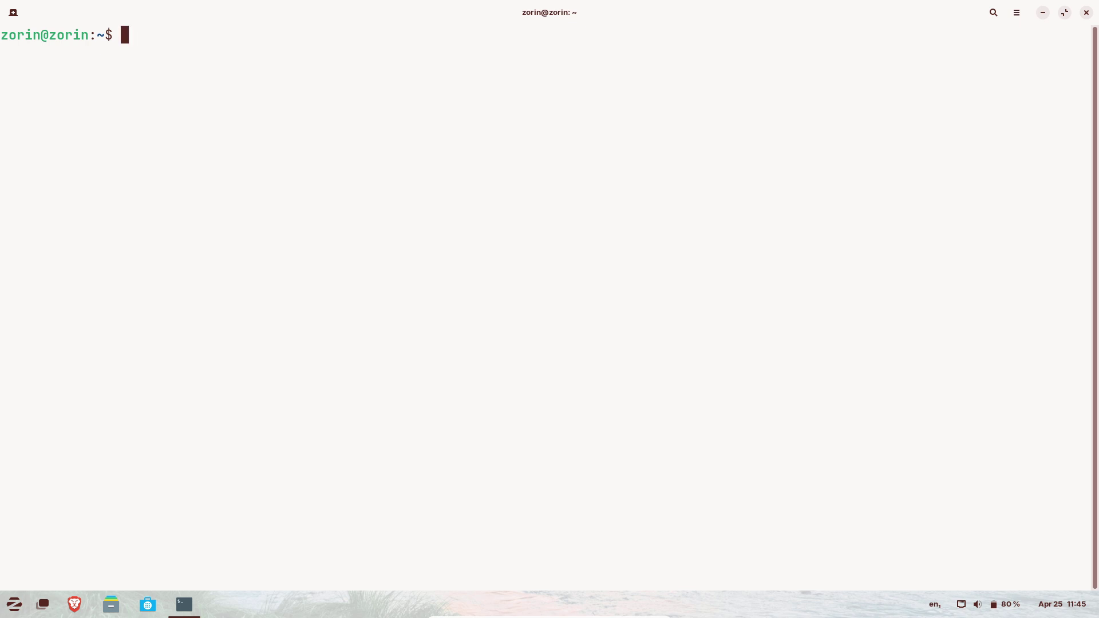
Run neofetch to check whether it is installed
{"action": "key", "text": "Return"}
{"action": "type", "text": "fghfghfgh"}
{"action": "type", "text": "neofet"}
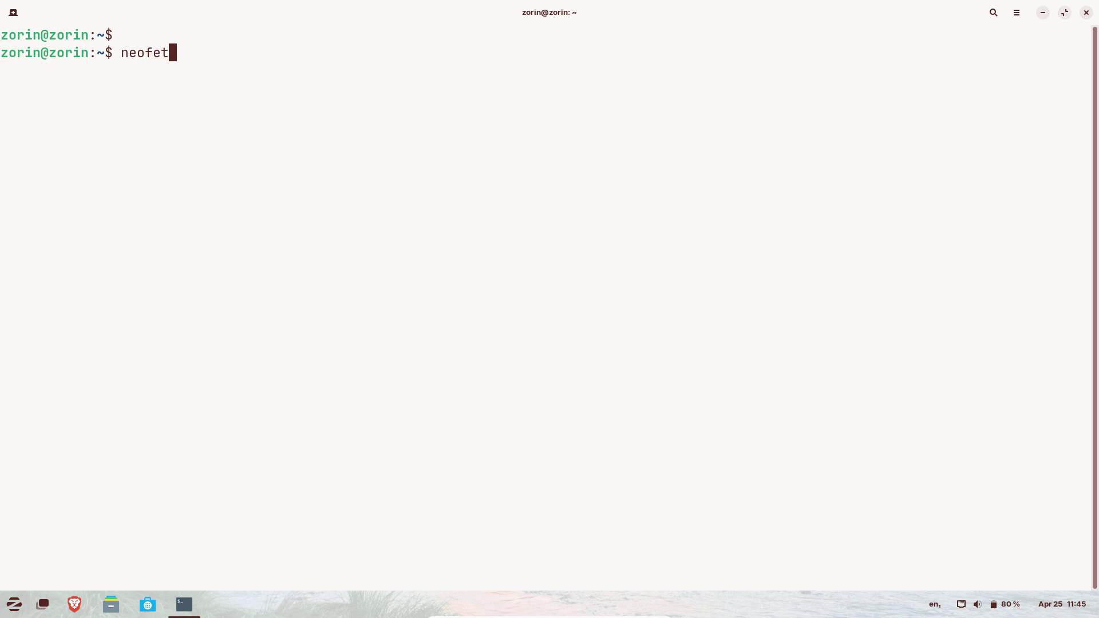
{"action": "type", "text": "ch"}
{"action": "key", "text": "Return"}
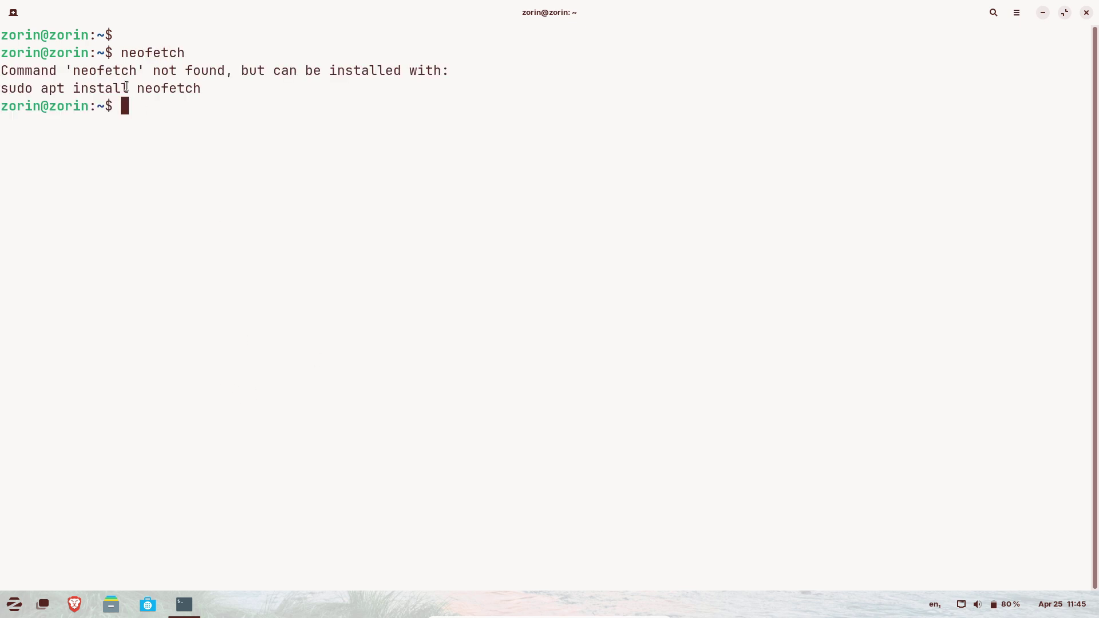
Copy the suggested 'sudo apt install' command and try installing fastfetch
{"action": "left_click_drag", "start_coordinate": [126, 87], "coordinate": [11, 80]}
{"action": "right_click", "coordinate": [16, 88]}
{"action": "right_click", "coordinate": [126, 108]}
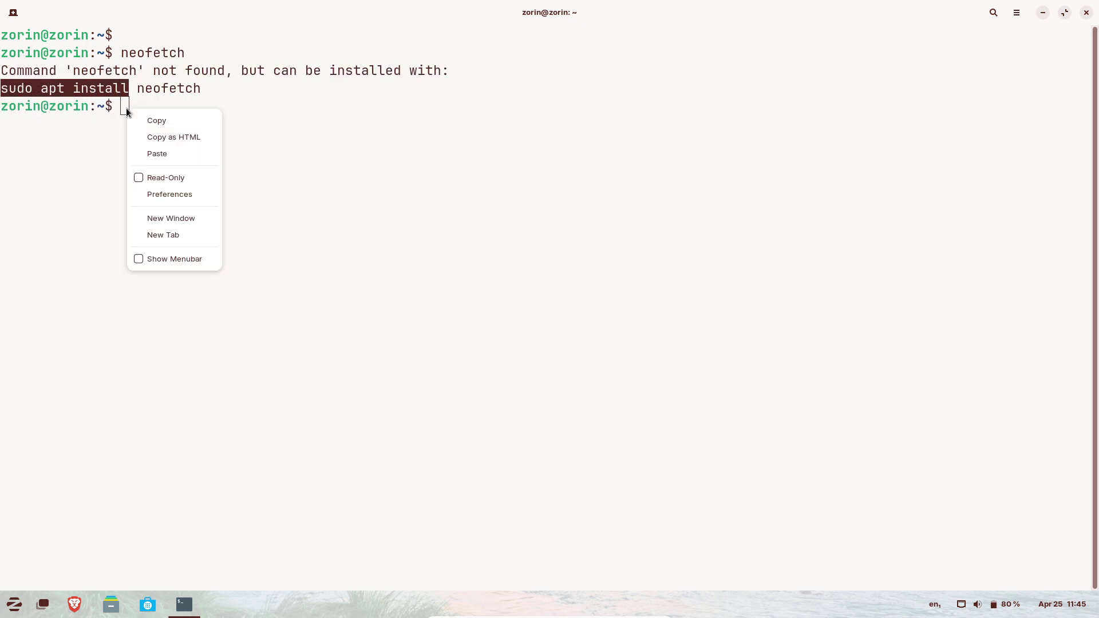
{"action": "left_click", "coordinate": [171, 152]}
{"action": "left_click", "coordinate": [150, 149]}
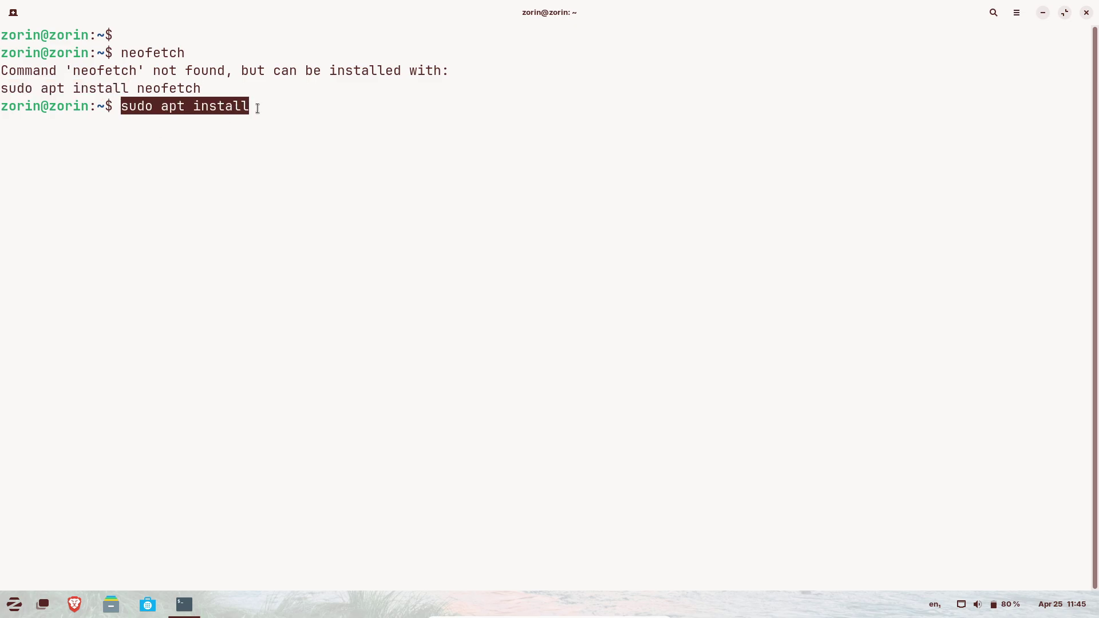
{"action": "type", "text": "fa"}
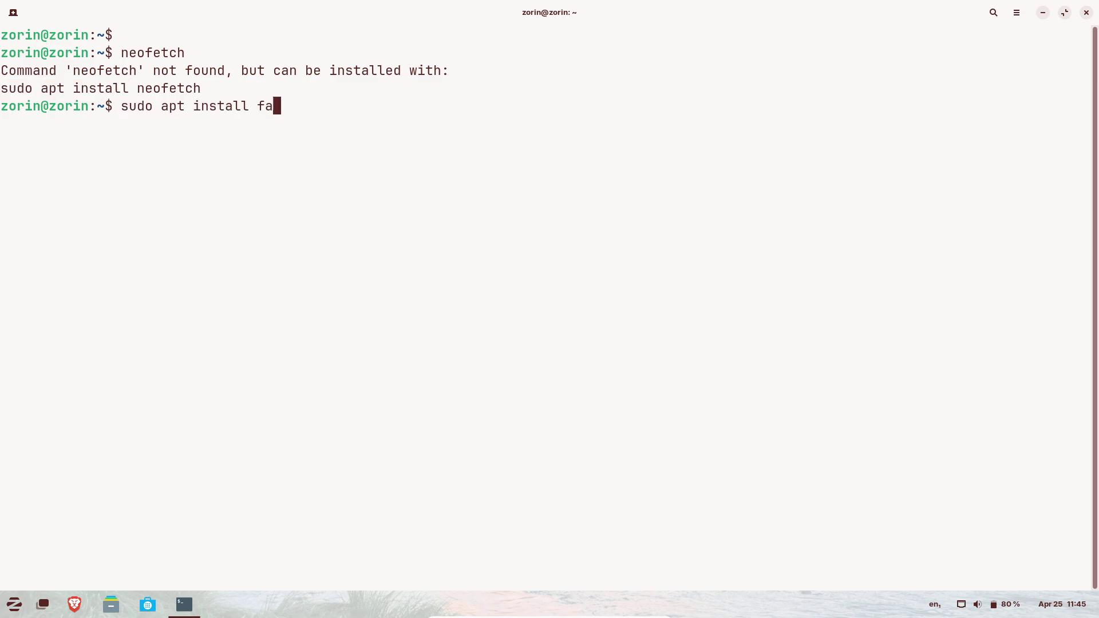
{"action": "type", "text": "stfetch"}
{"action": "key", "text": "Return"}
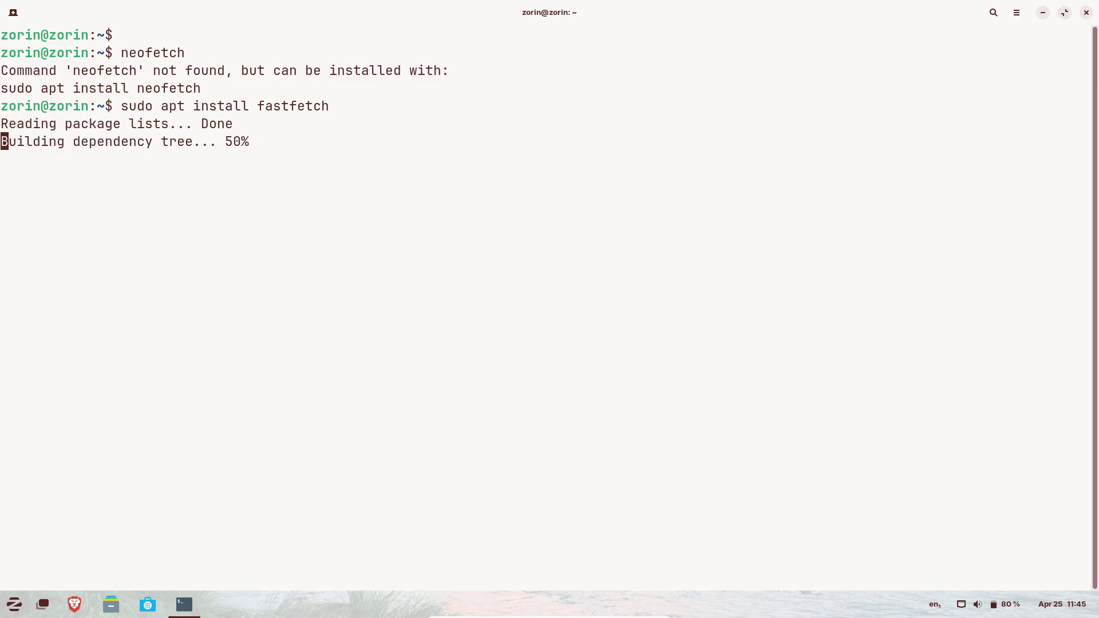
Run 'sudo apt install neofetch' instead
{"action": "right_click", "coordinate": [119, 192]}
{"action": "left_click", "coordinate": [155, 240]}
{"action": "type", "text": "nstall ne"}
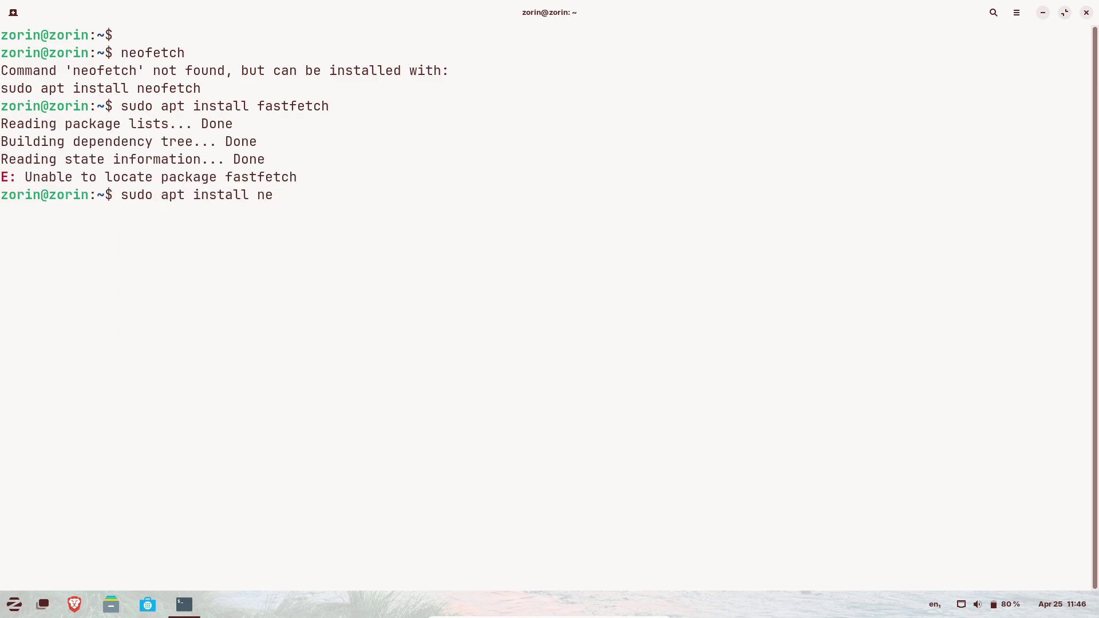
{"action": "type", "text": "ofetch"}
{"action": "key", "text": "Return"}
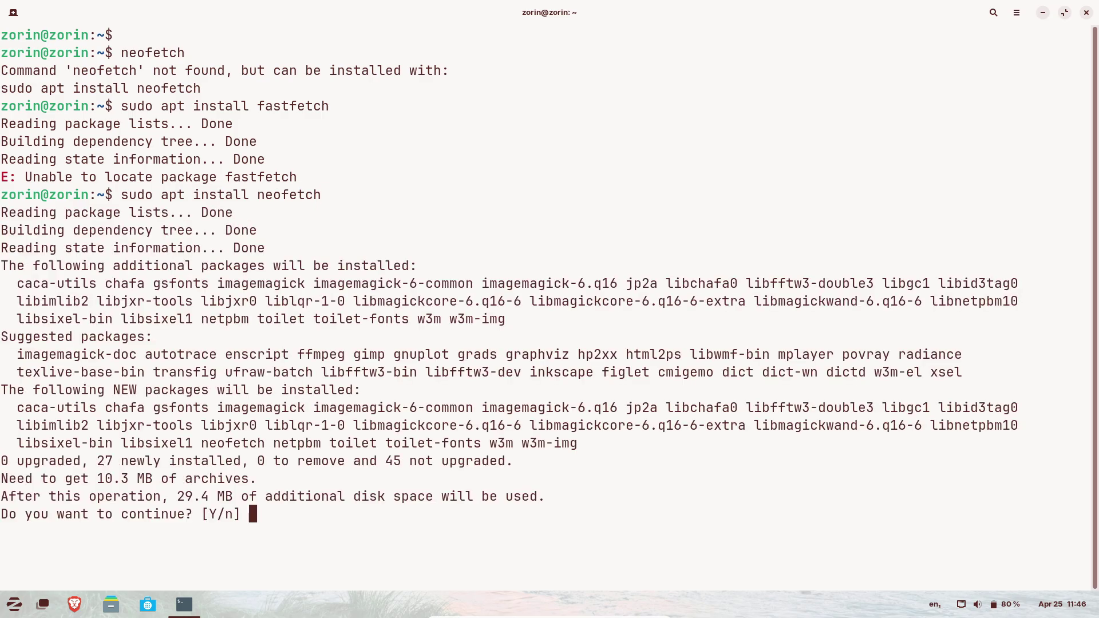